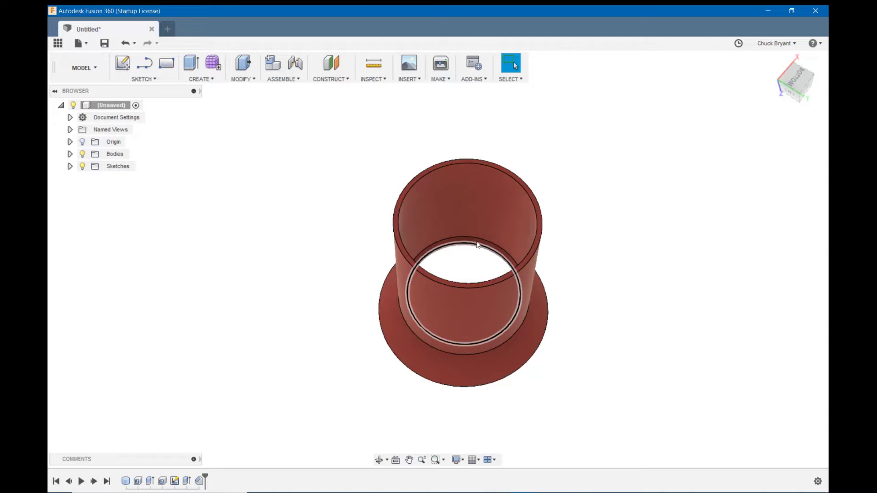
Examine the flanged tube from its flared end and from its open straight end
middle_click_drag(639, 182, 619, 300, "shift")
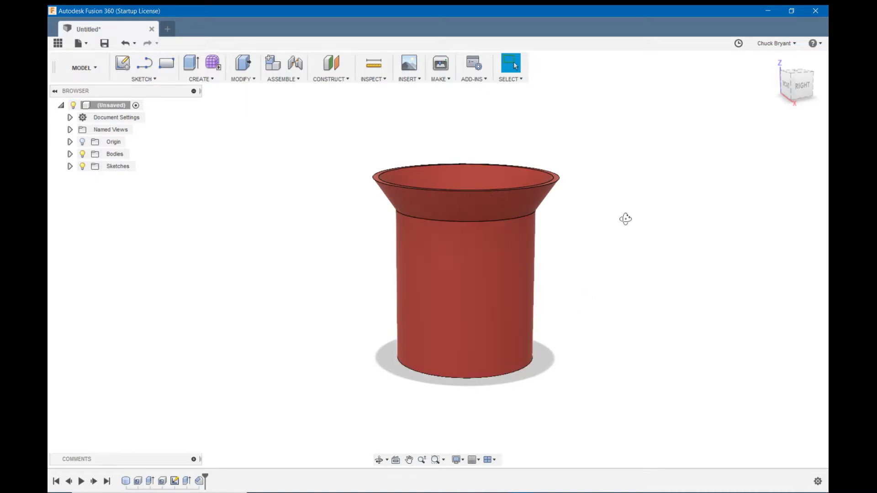
middle_click_drag(625, 219, 622, 245, "shift")
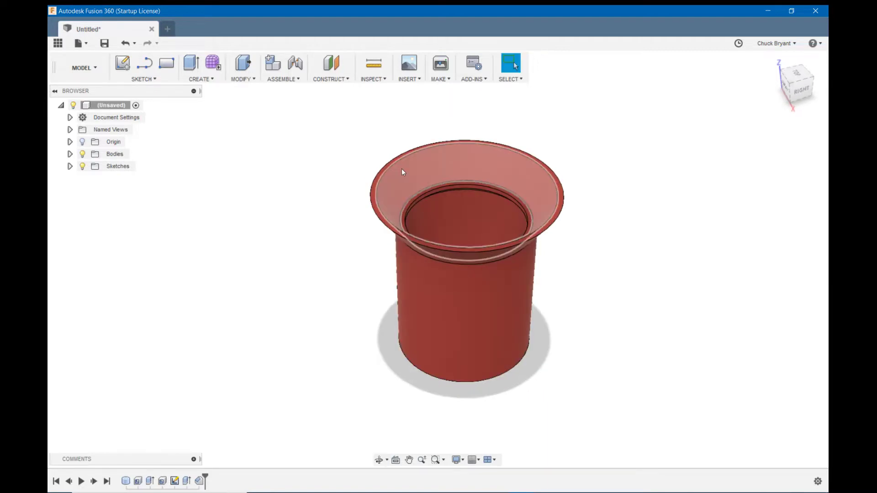
middle_click_drag(630, 201, 619, 179, "shift")
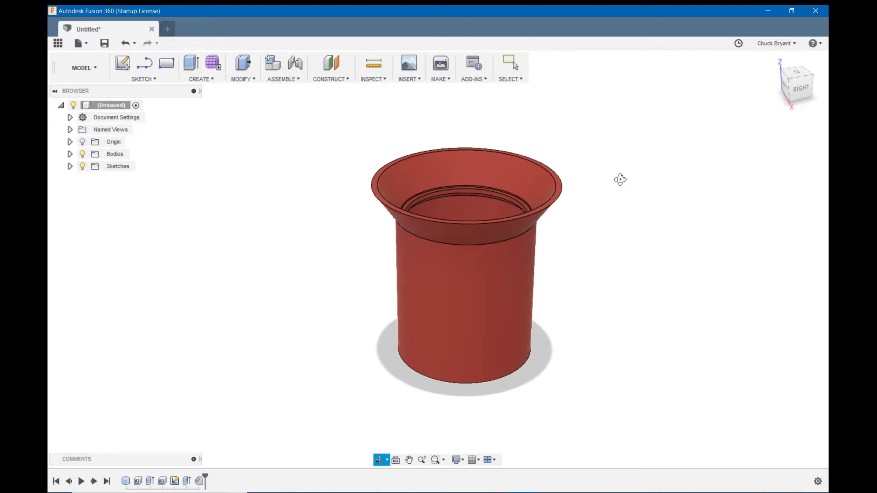
middle_click_drag(620, 180, 620, 178, "shift")
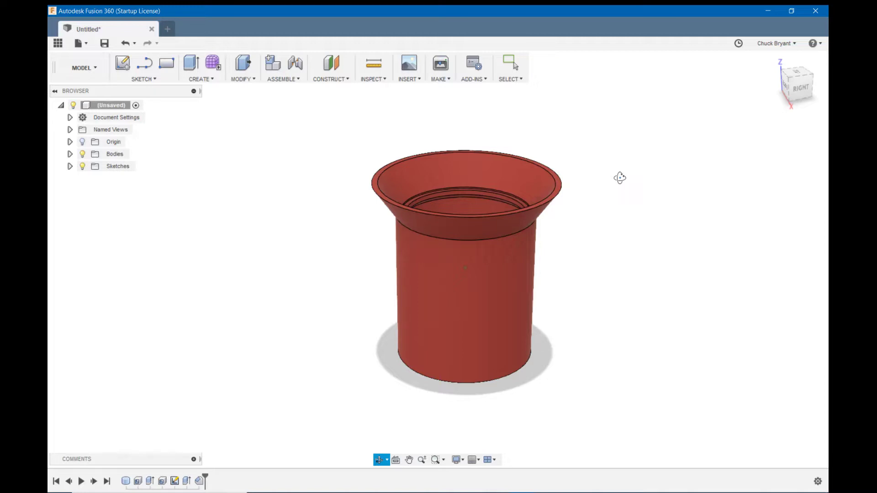
mouse_move(620, 178)
middle_mouse_down("shift")
mouse_move(609, 328)
mouse_move(630, 117)
mouse_move(612, 176)
middle_mouse_up("shift")
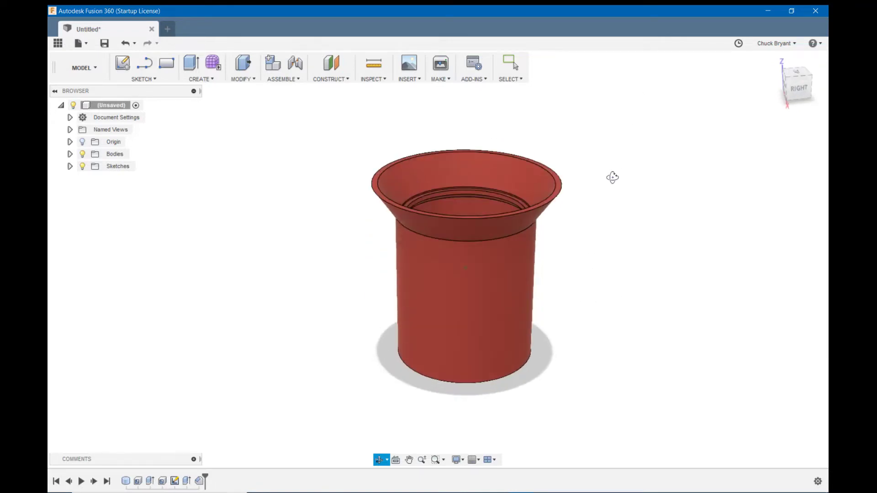
middle_click_drag(621, 133, 722, 172, "shift")
middle_click_drag(662, 218, 559, 201)
key("Escape")
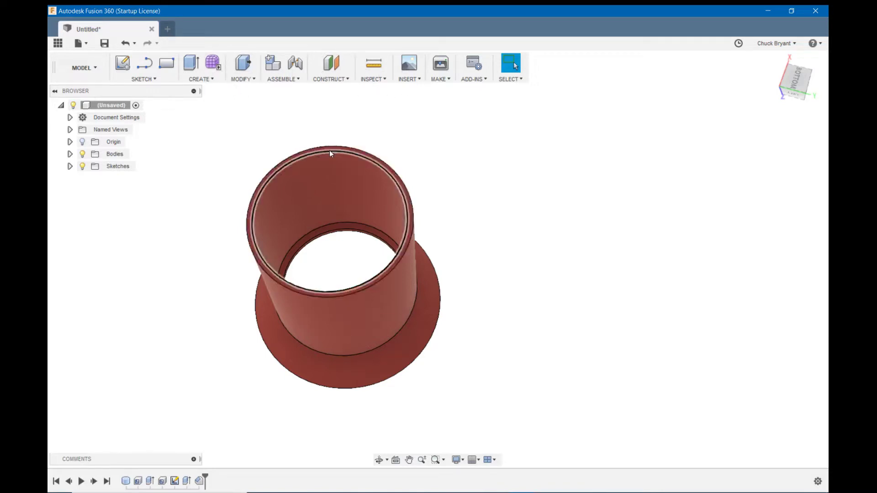
Start a sketch on the ring-shaped end face of the tube's straight end
scroll(412, 151, "up", 5)
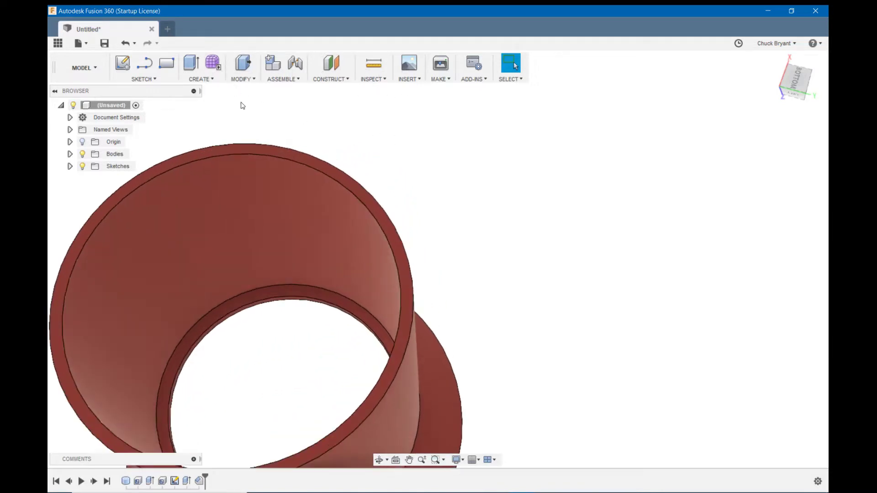
scroll(507, 152, "up", 2)
scroll(445, 258, "down", 3)
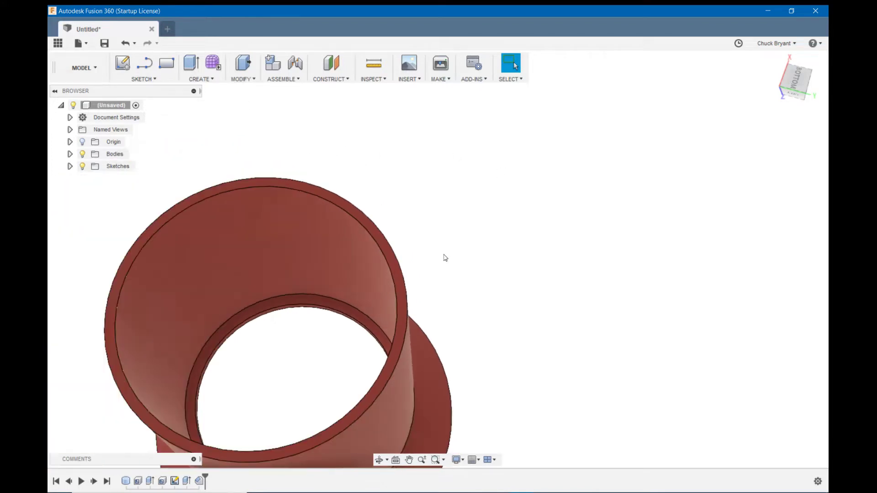
scroll(445, 258, "up", 2)
scroll(444, 256, "down", 2)
scroll(444, 257, "up", 2)
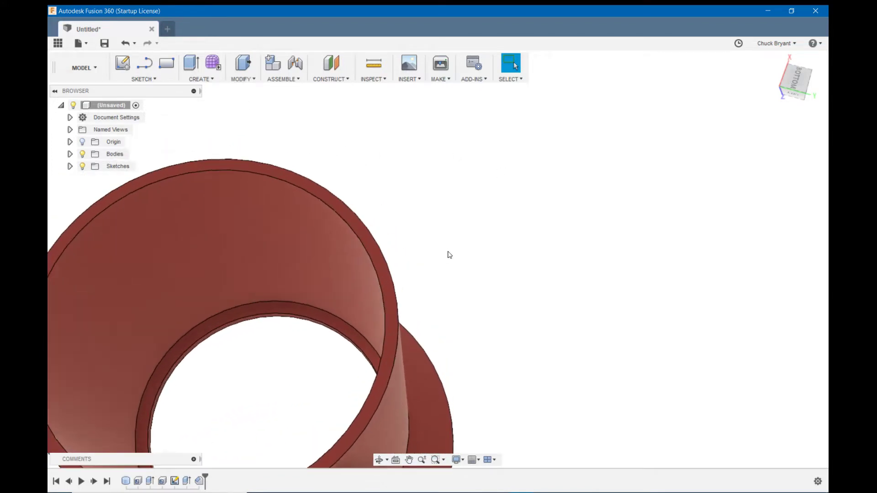
middle_click_drag(446, 256, 611, 186)
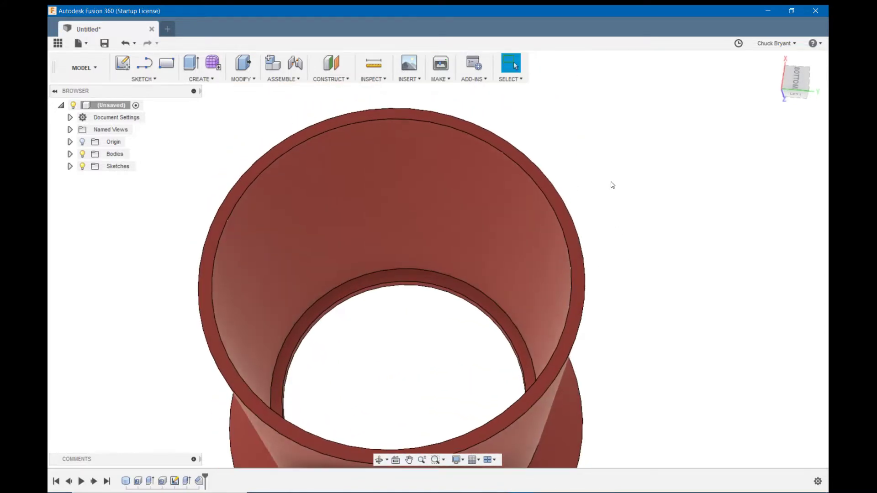
left_click(122, 63)
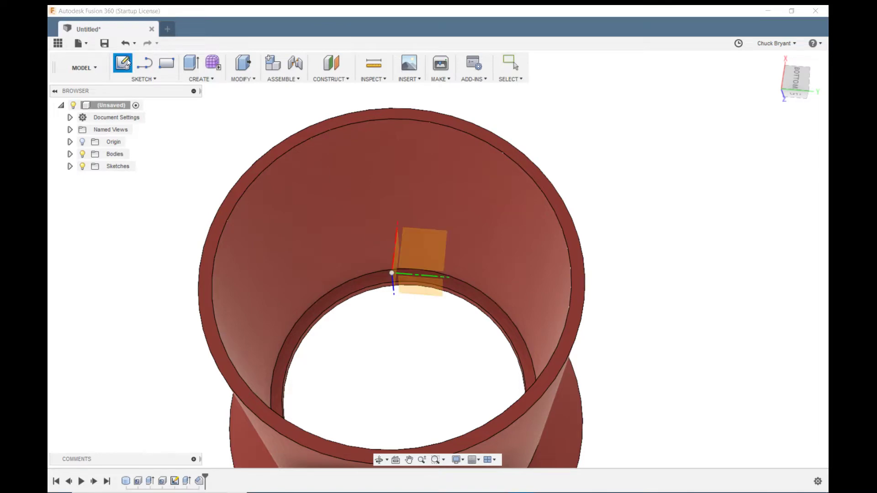
left_click(518, 157)
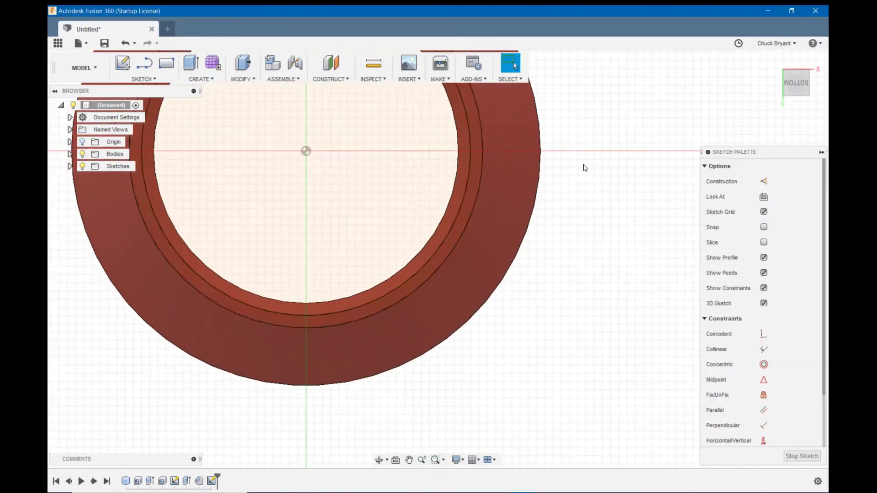
Sketch a horizontal line about 144 mm long, offset from the origin, running from inside the bore to beyond the flange
scroll(607, 206, "down", 5)
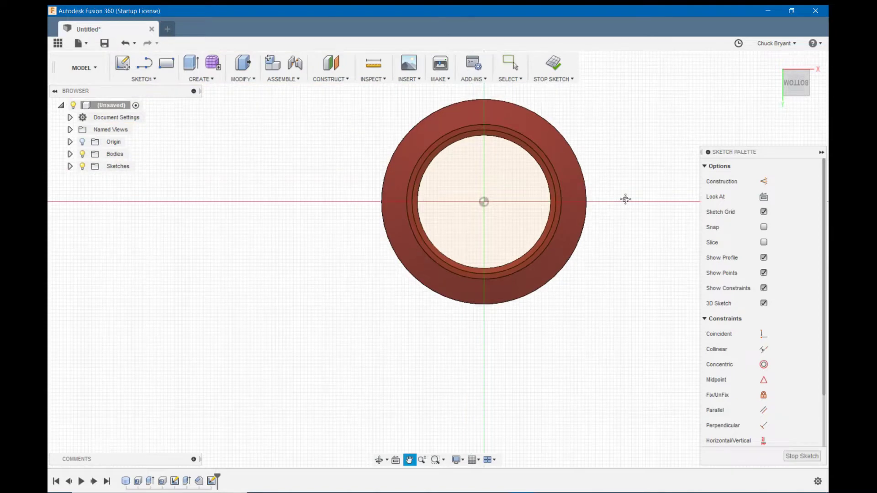
mouse_move(624, 197)
middle_mouse_down()
mouse_move(455, 270)
mouse_move(505, 246)
middle_mouse_up()
scroll(455, 270, "up", 3)
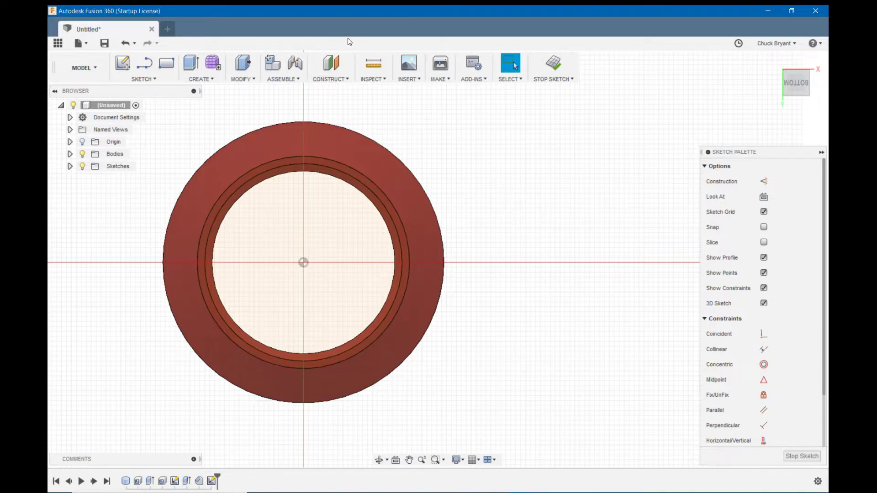
key("l")
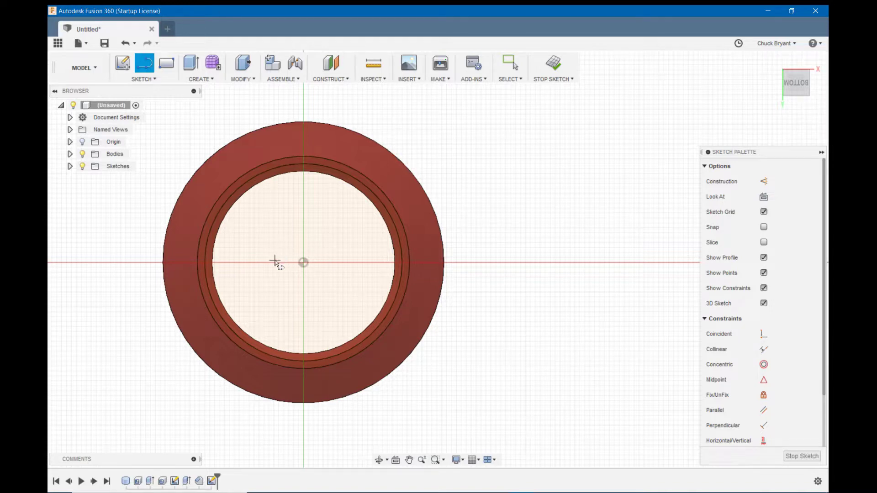
left_click(263, 288)
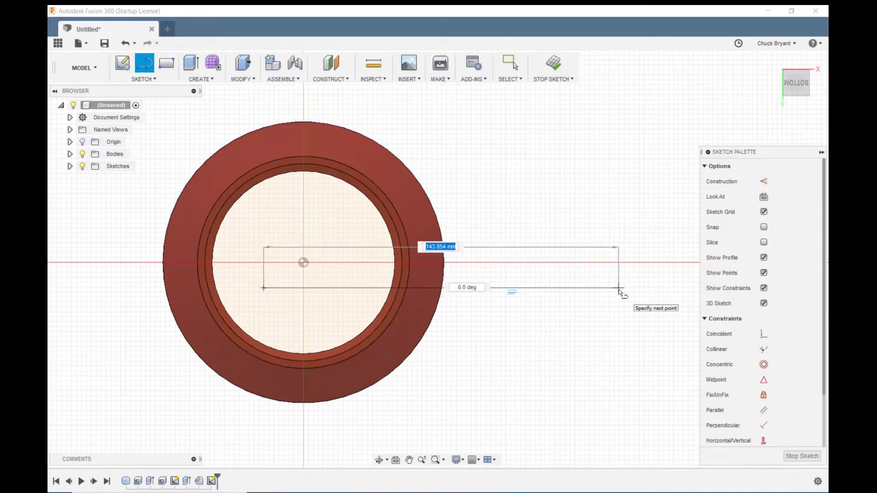
left_click(617, 288)
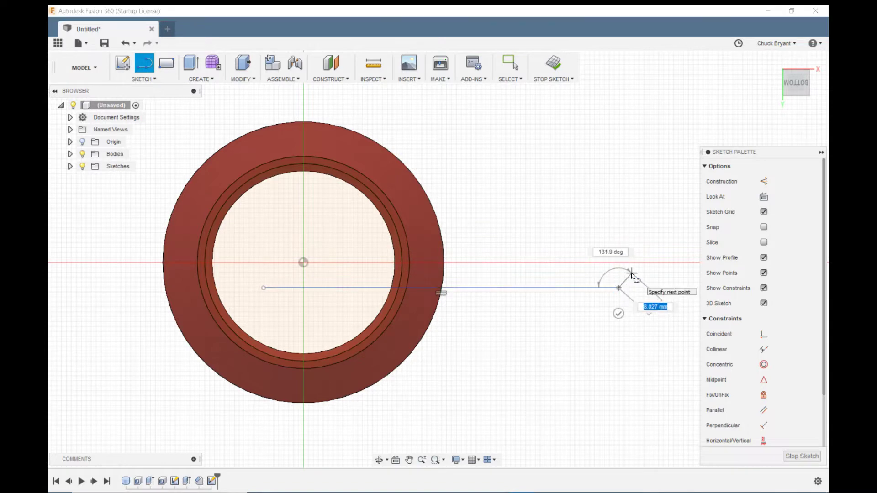
key("Escape")
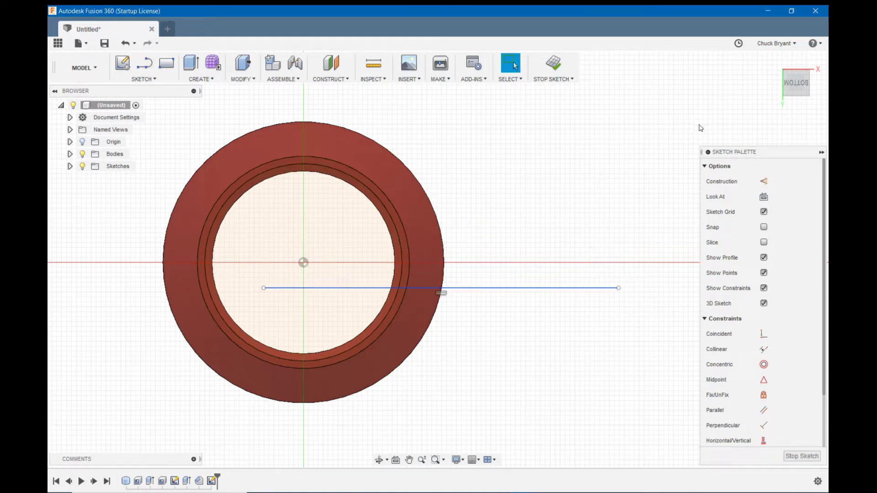
Constrain the horizontal line coincident with the sketch origin and convert it to a construction line
left_click(519, 289)
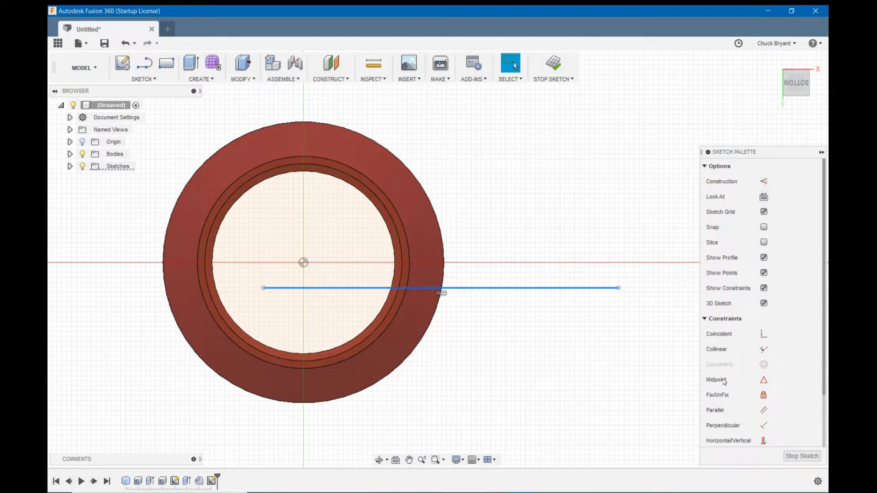
left_click(764, 336)
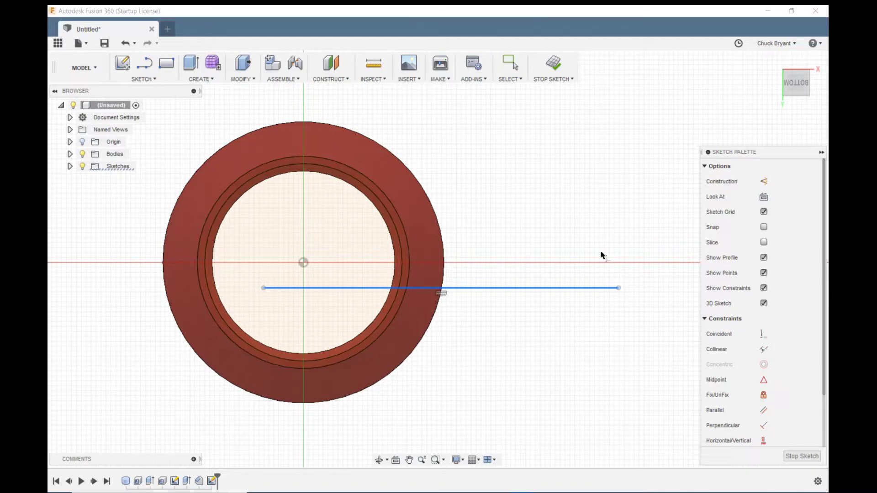
left_click(303, 264)
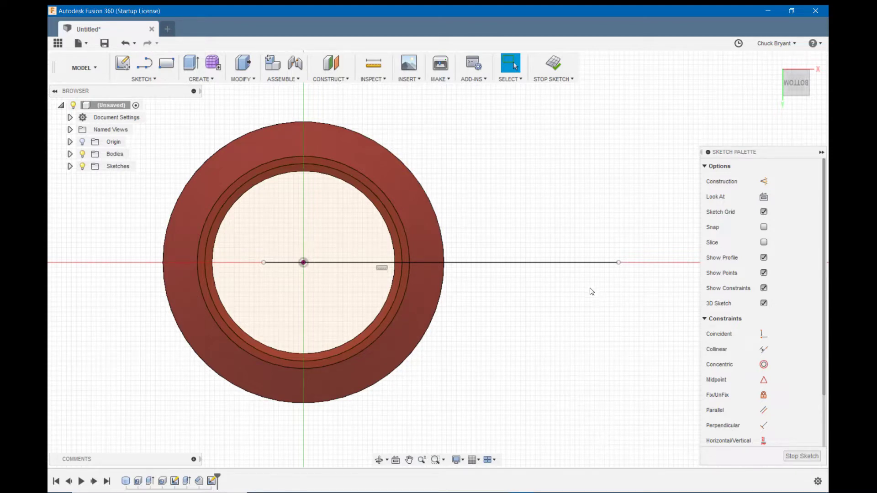
left_click(567, 264)
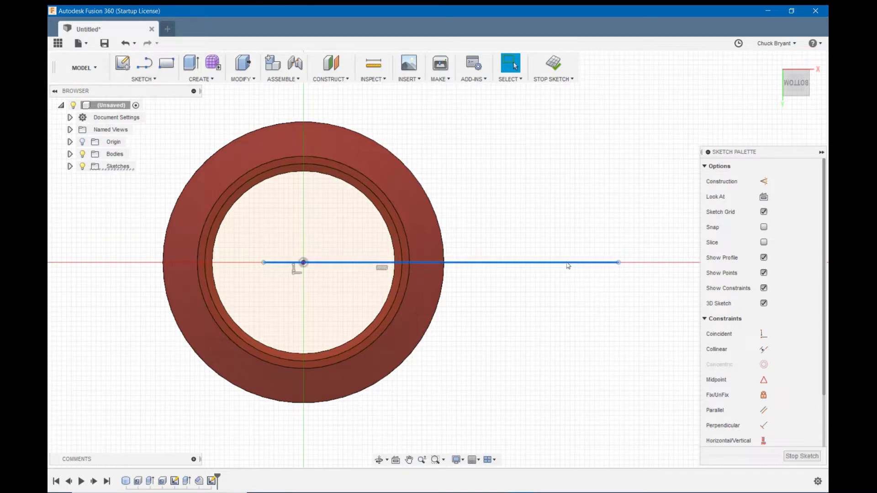
left_click(764, 181)
left_click(573, 223)
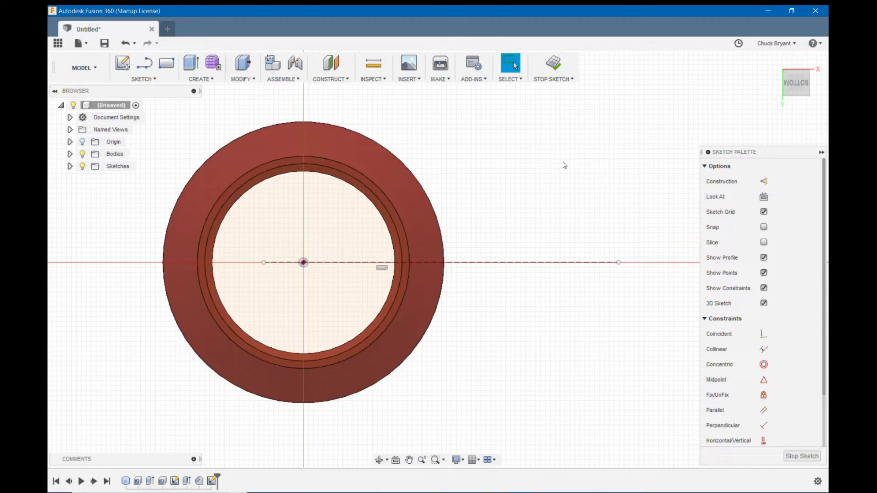
key("c")
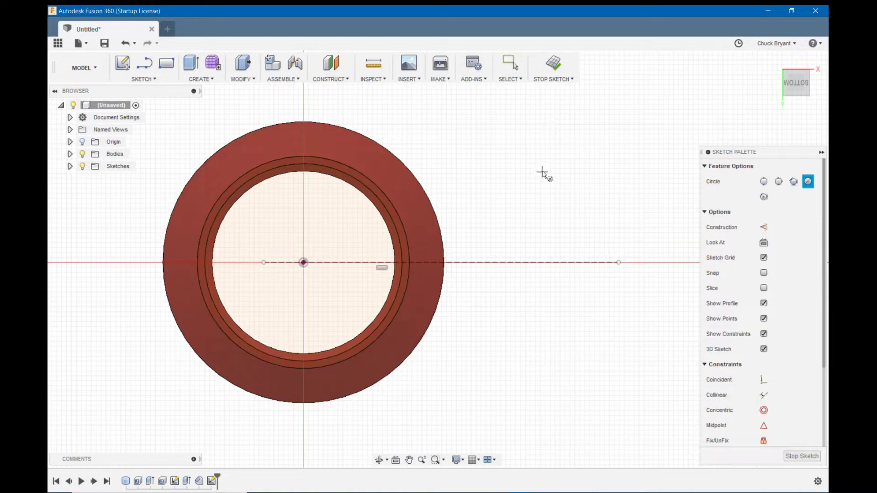
left_click(533, 200)
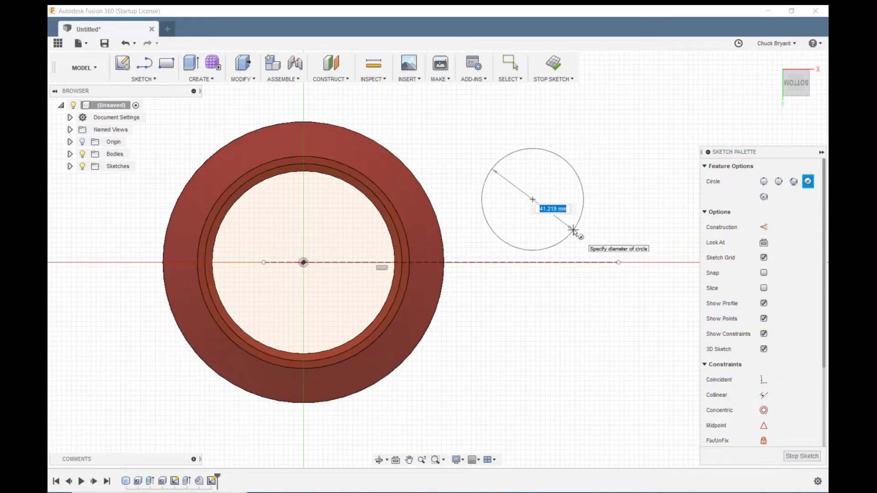
type("30")
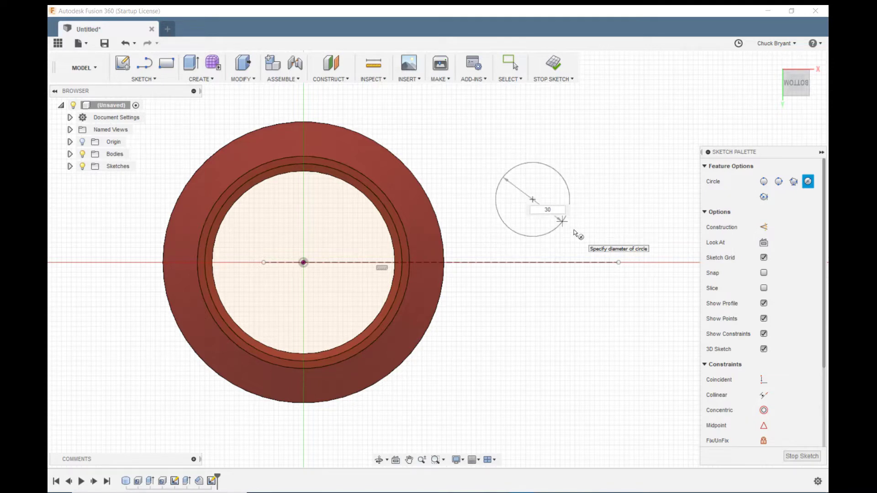
key("Tab")
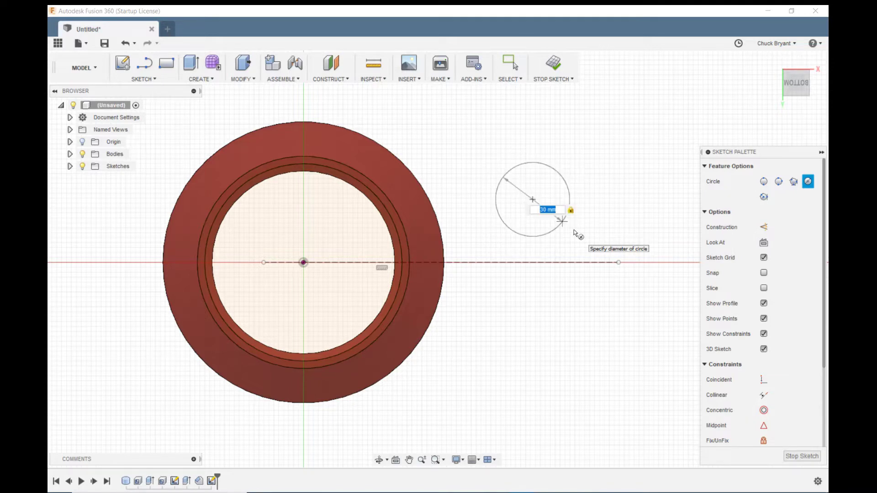
left_click(605, 180)
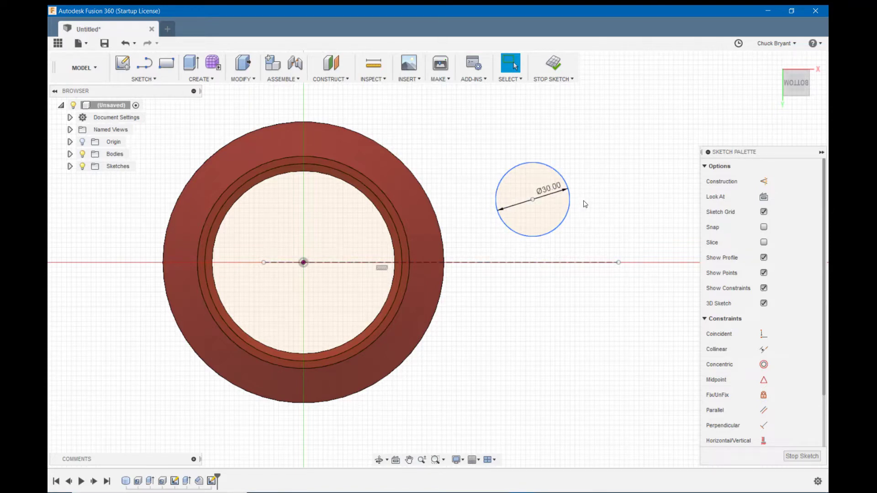
key("ctrl+z")
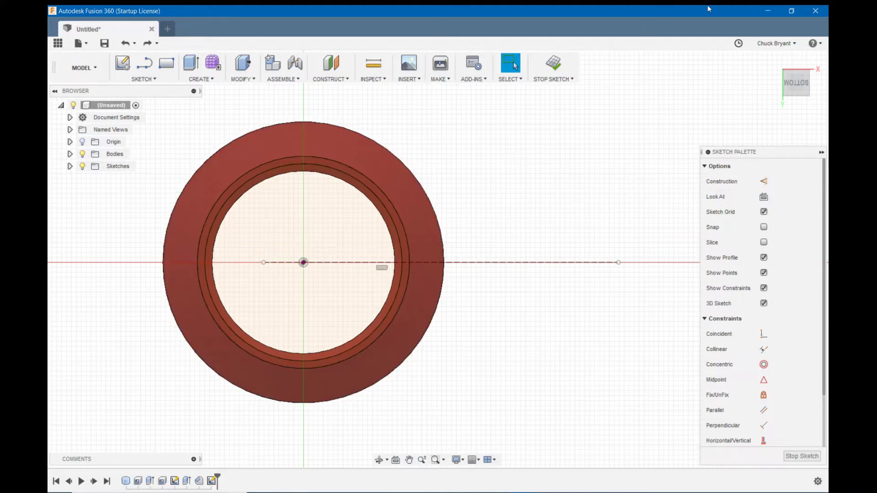
Draw a 30 mm diameter circle centred on the construction line outside the flange, and slide it along the line
key("c")
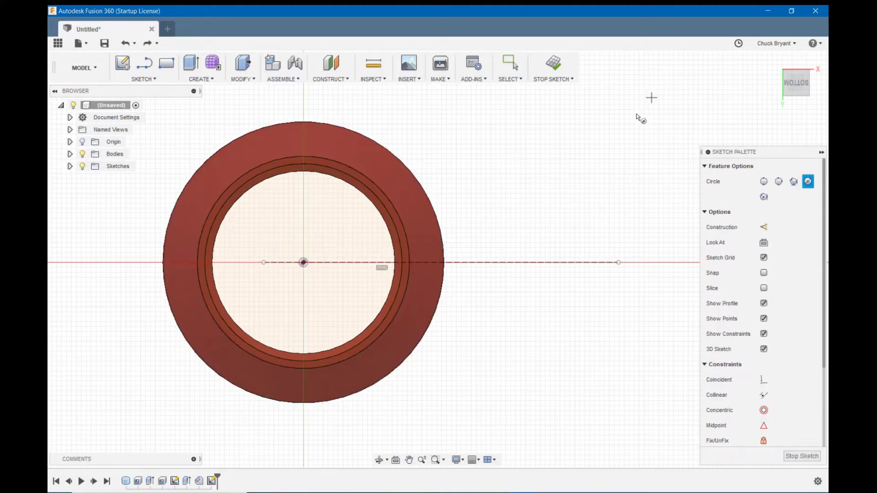
left_click(543, 263)
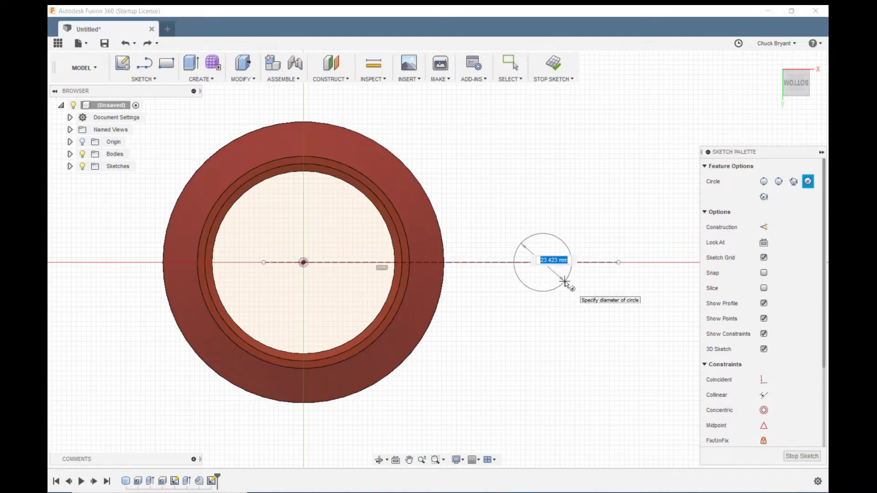
type("30")
key("Return")
key("Escape")
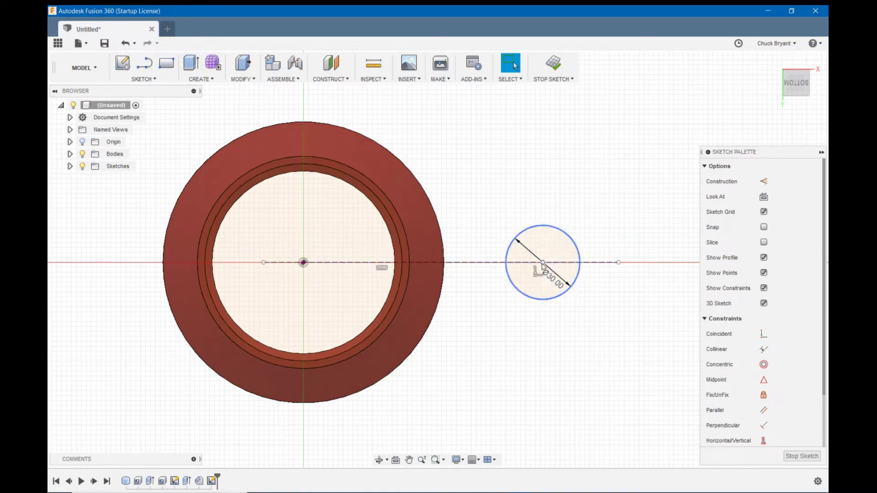
left_click_drag(543, 263, 402, 300)
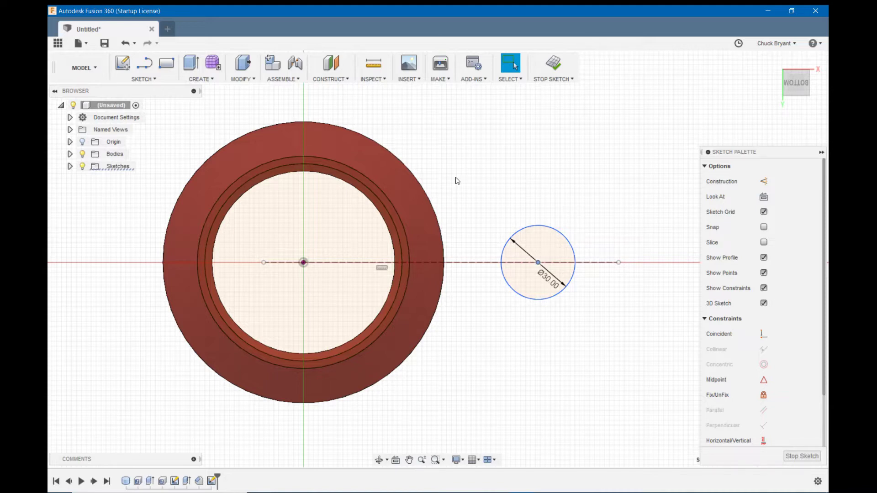
Dimension the distance from the sketch origin to the small circle's centre and set it to 65 mm
key("d")
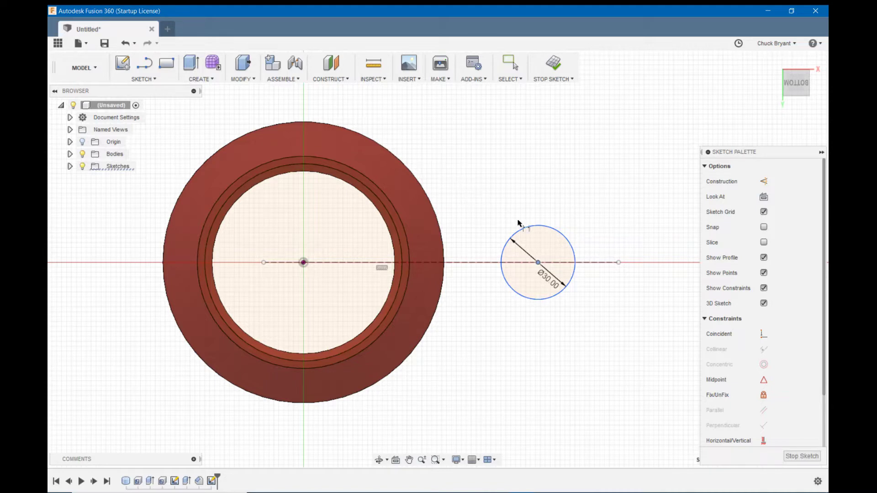
left_click(538, 264)
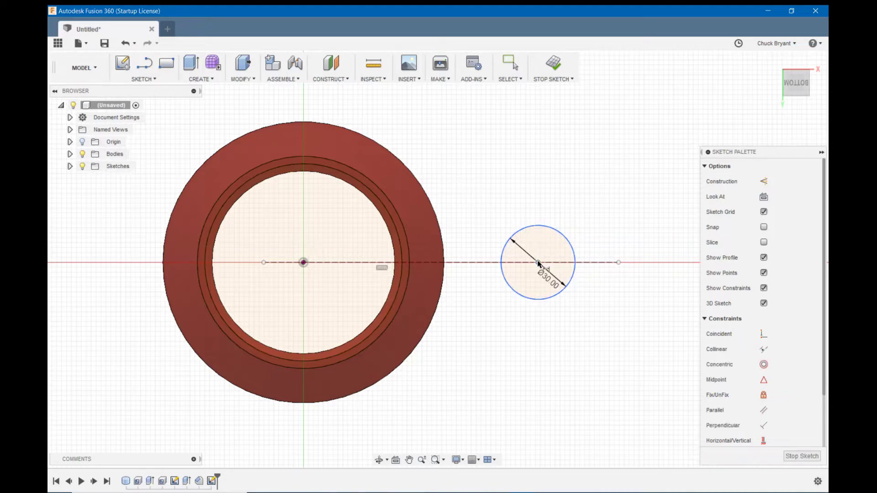
left_click(304, 263)
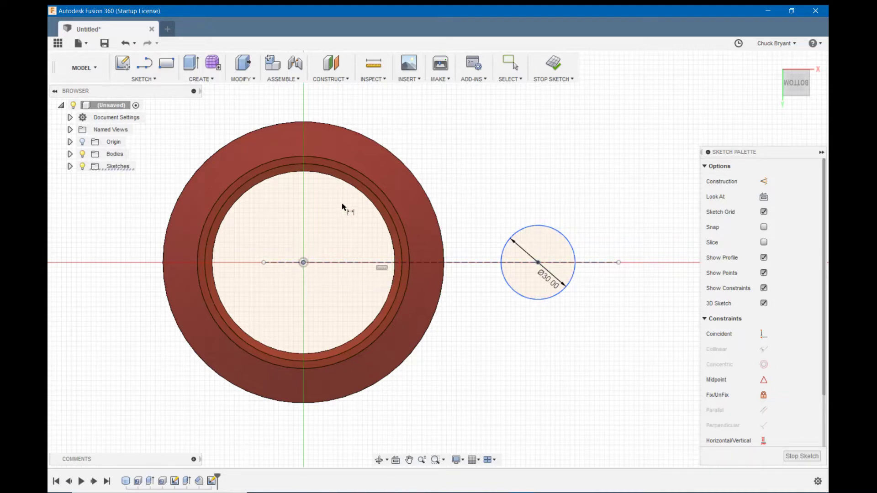
left_click(538, 262)
left_click(487, 122)
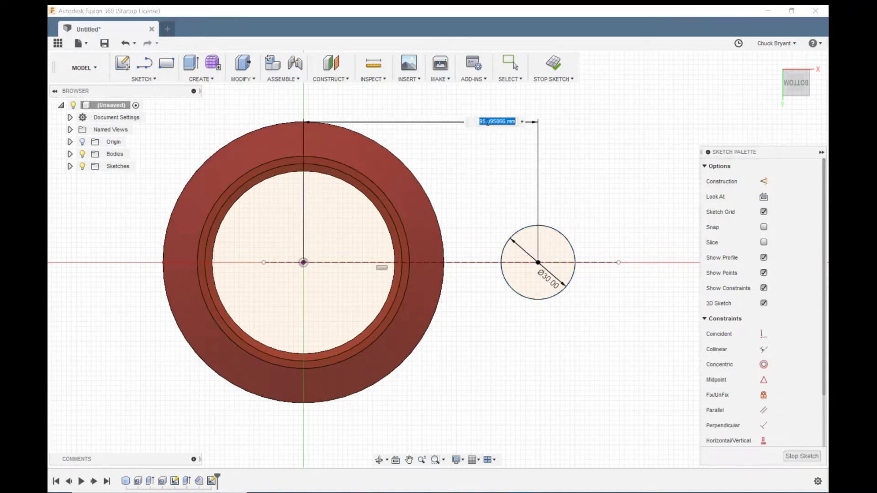
type("65")
key("Return")
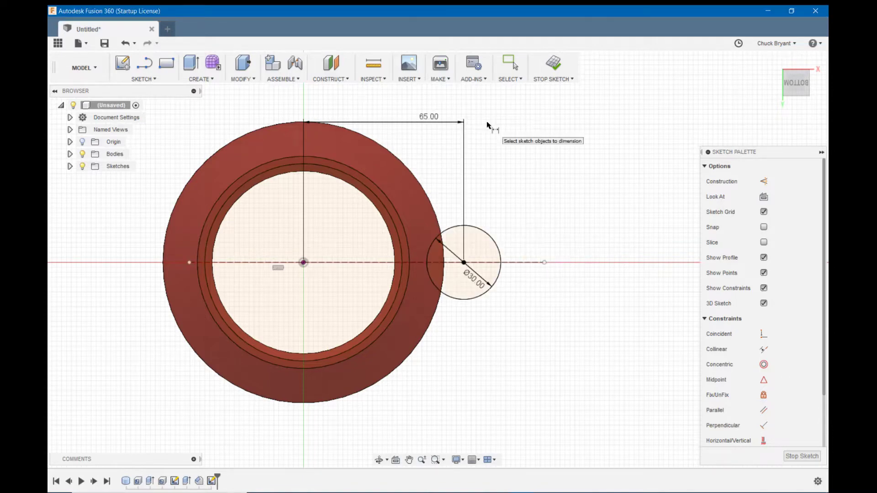
Switch the camera projection to Perspective with Ortho Faces and leave the dimension command
mouse_move(503, 159)
middle_mouse_down("shift")
mouse_move(518, 117)
mouse_move(509, 143)
mouse_move(506, 113)
mouse_move(507, 157)
middle_mouse_up("shift")
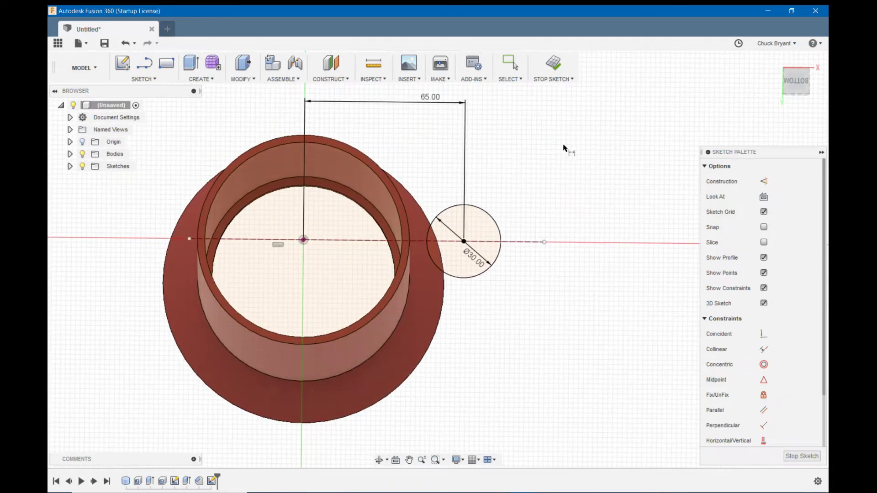
middle_click_drag(566, 147, 566, 109, "shift")
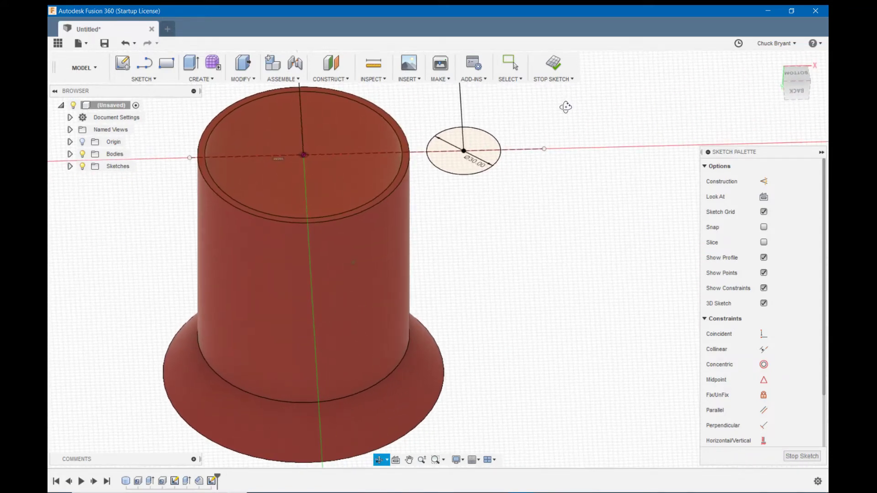
right_click(792, 87)
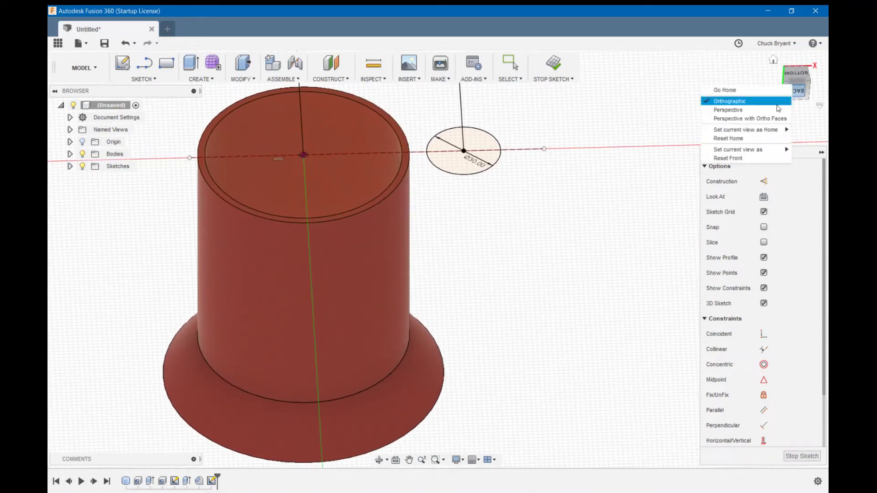
left_click(752, 120)
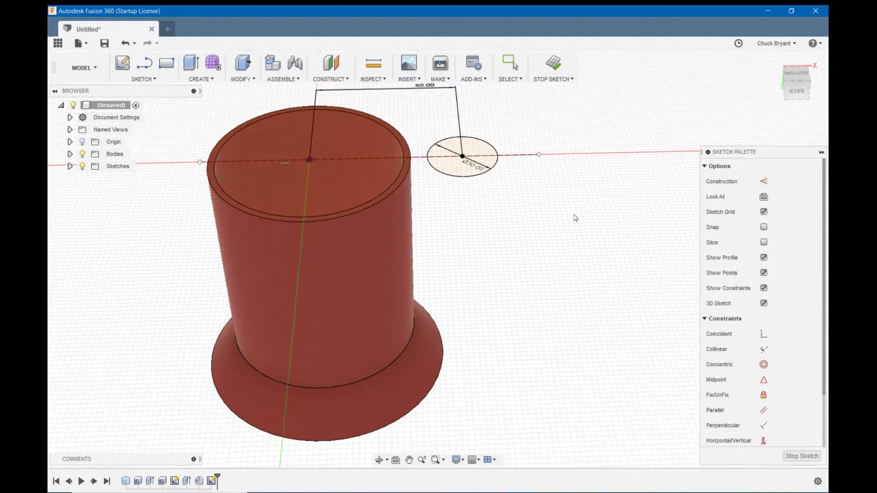
middle_click_drag(574, 217, 549, 237, "shift")
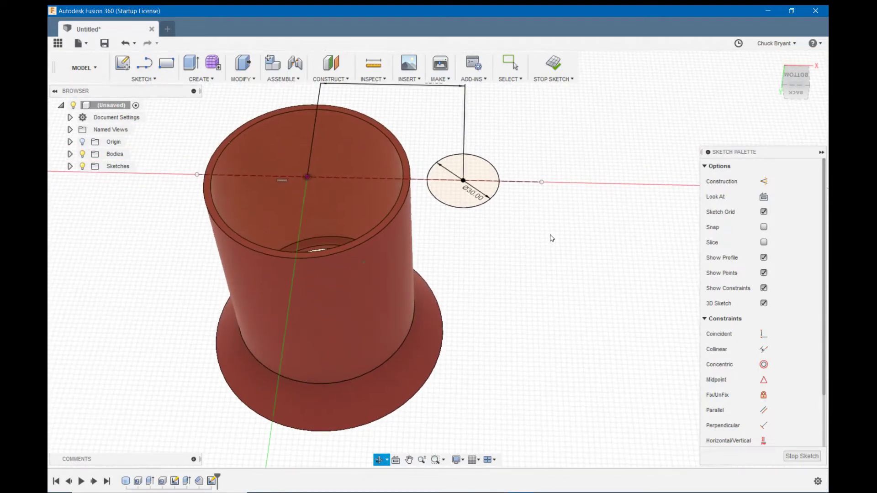
left_click(463, 180)
key("Escape")
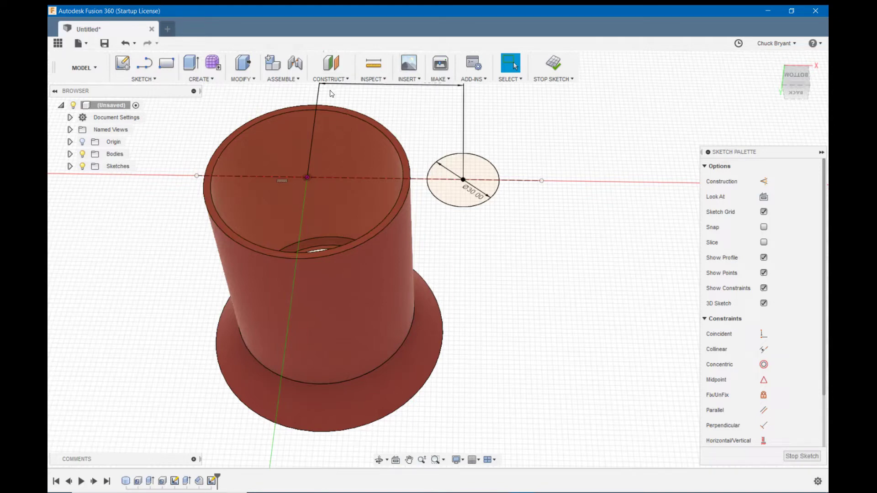
left_click(199, 79)
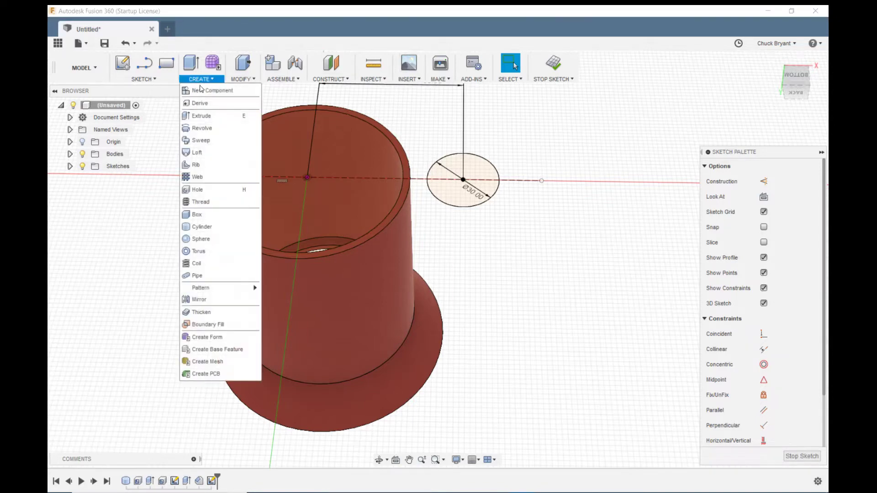
left_click(201, 115)
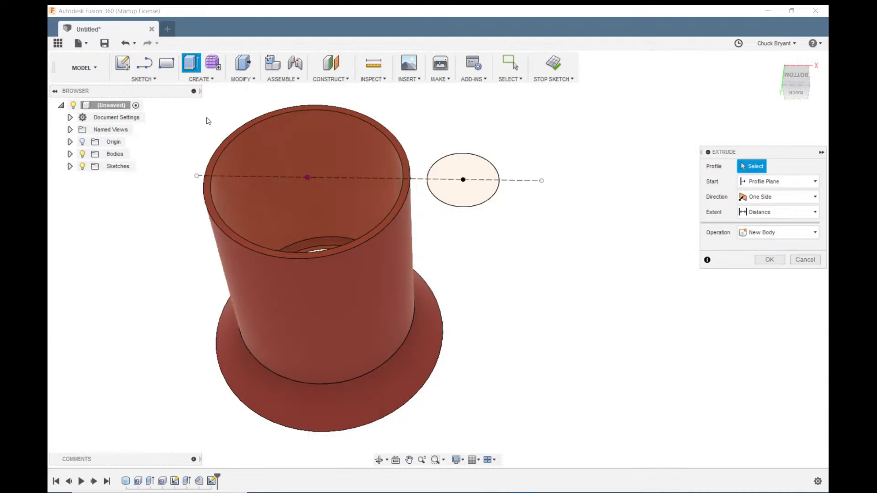
left_click(478, 195)
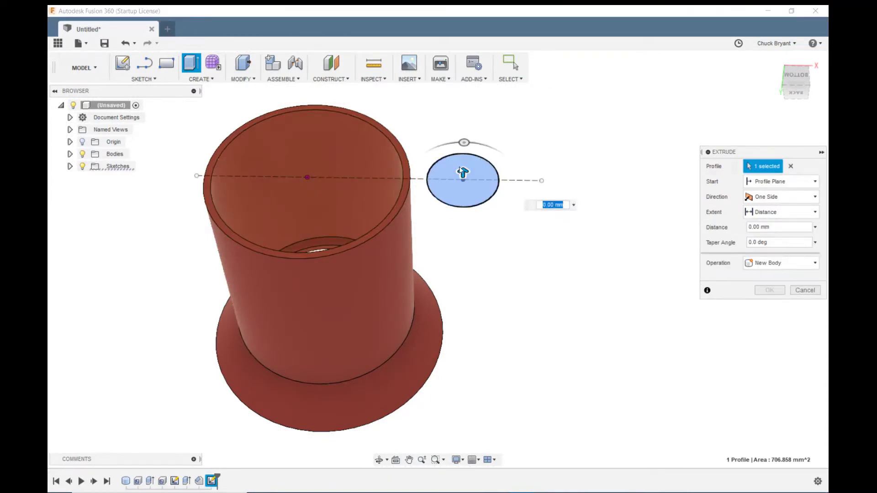
left_click_drag(460, 180, 460, 283)
middle_click_drag(605, 235, 591, 186, "shift")
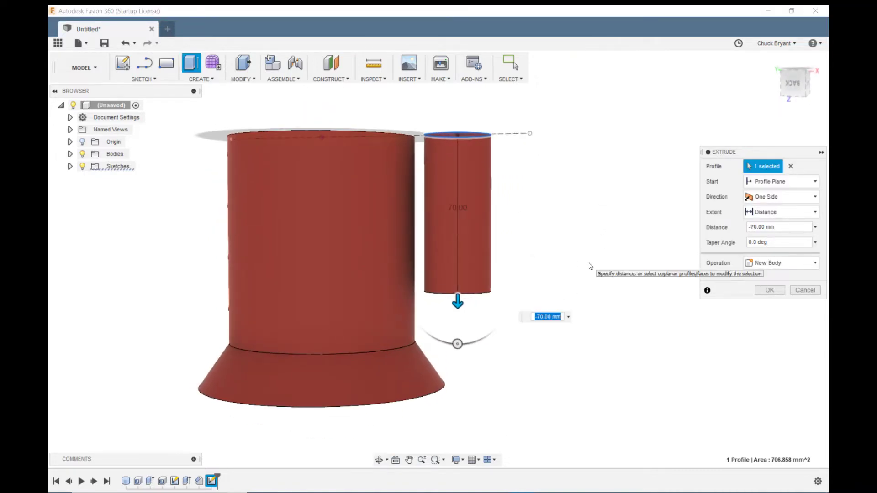
type("9")
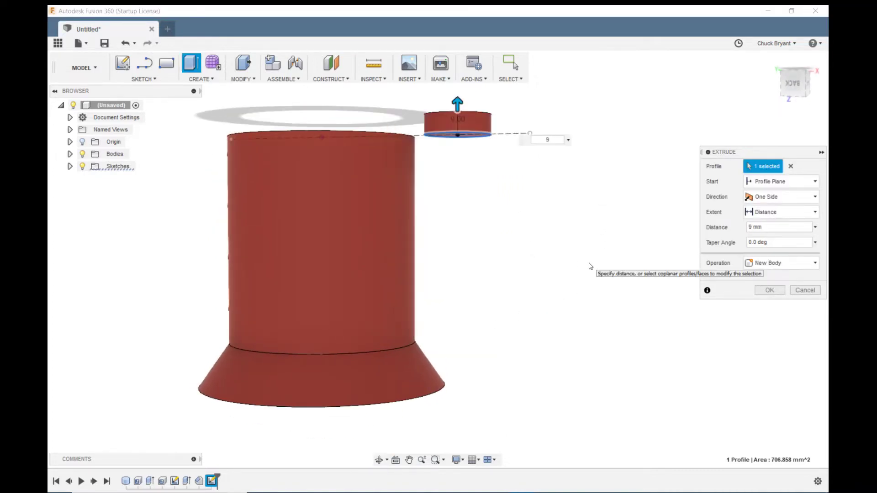
type("5")
key("Escape")
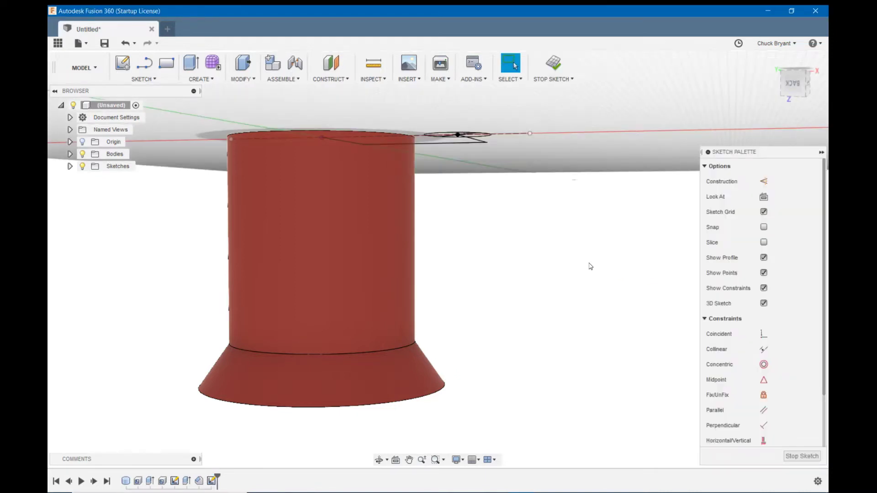
Undo the last change to the distance between the origin and the circle's centre, and set it to 65 mm again
scroll(590, 267, "down", 4)
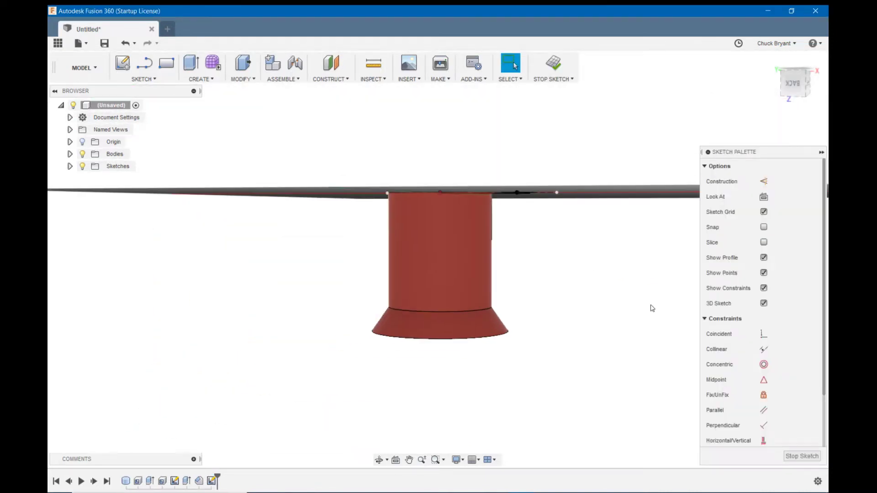
mouse_move(636, 264)
middle_mouse_down("shift")
mouse_move(638, 280)
mouse_move(643, 244)
middle_mouse_up("shift")
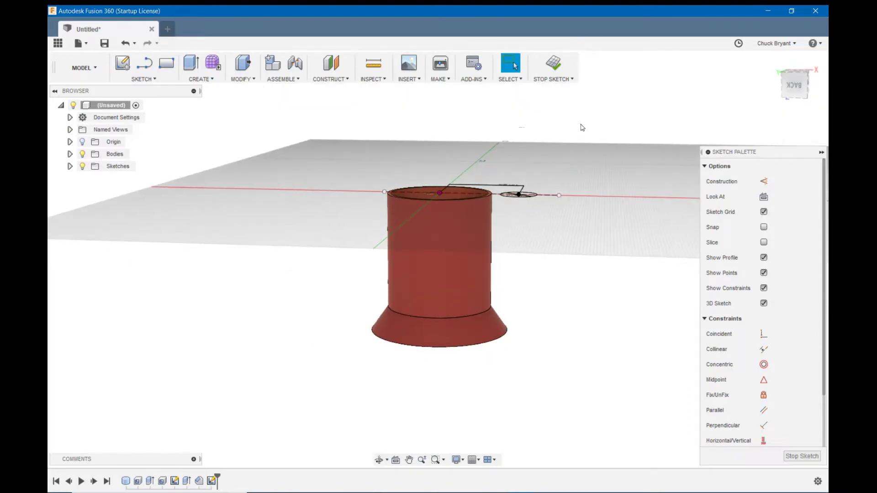
key("ctrl+z")
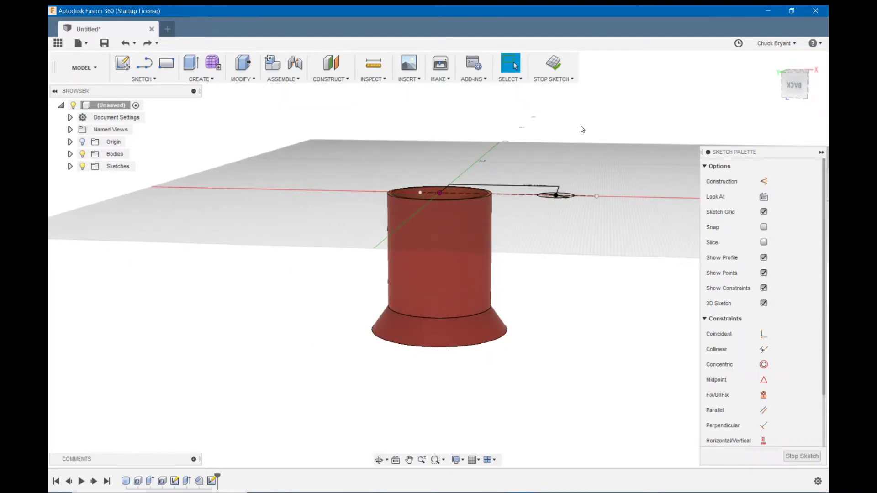
scroll(583, 130, "up", 3)
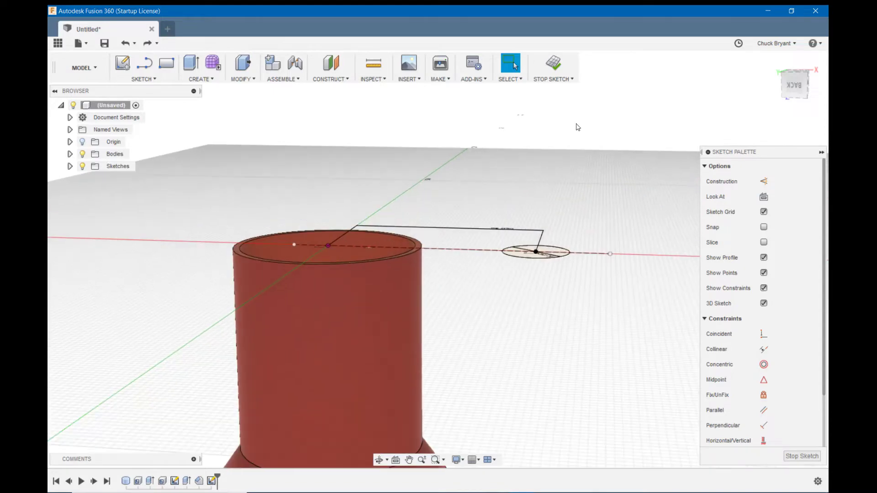
mouse_move(578, 127)
middle_mouse_down("shift")
mouse_move(577, 210)
mouse_move(577, 186)
middle_mouse_up("shift")
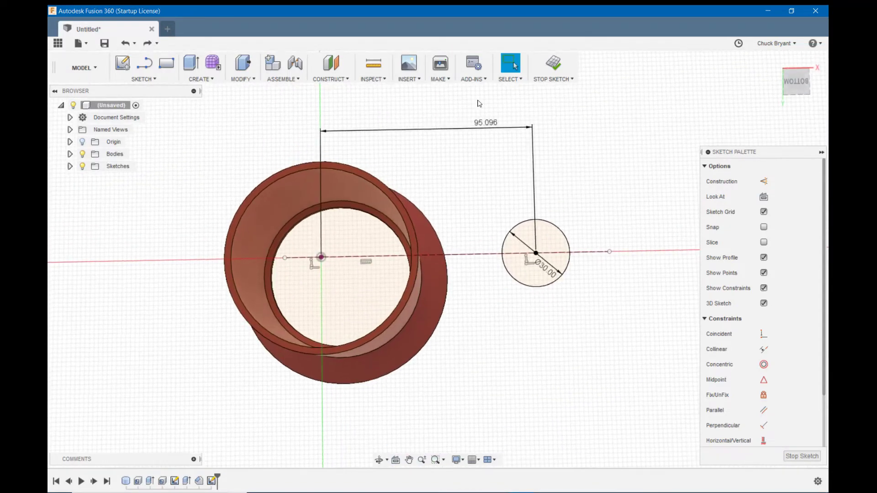
double_click(486, 123)
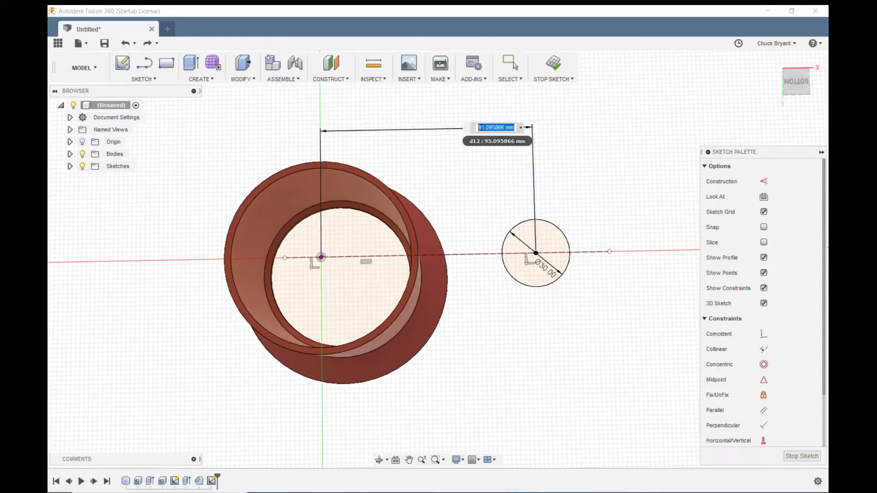
type("65")
key("Return")
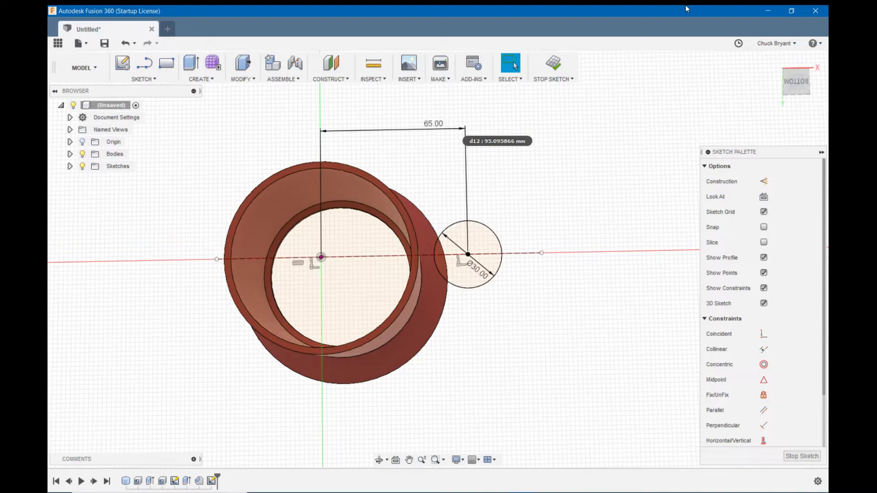
Extrude the 30 mm circle by -95 mm, alongside the tube towards the flange, as a new body
key("e")
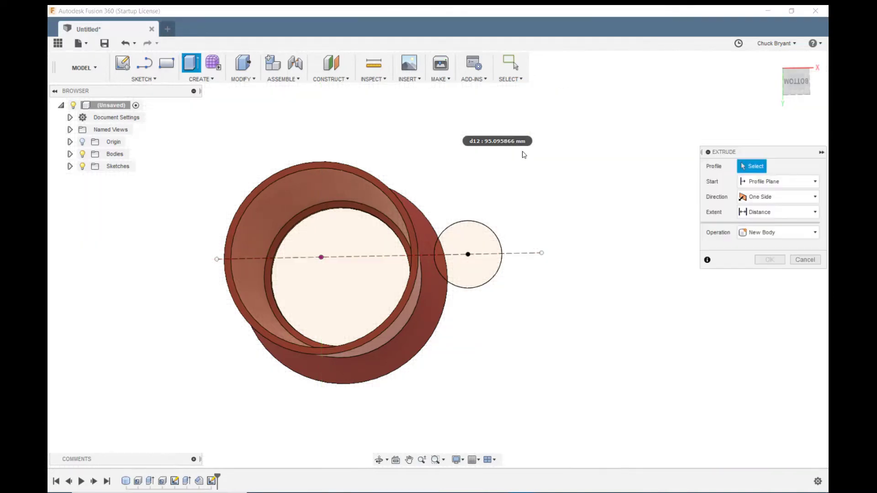
middle_click_drag(524, 155, 528, 130, "shift")
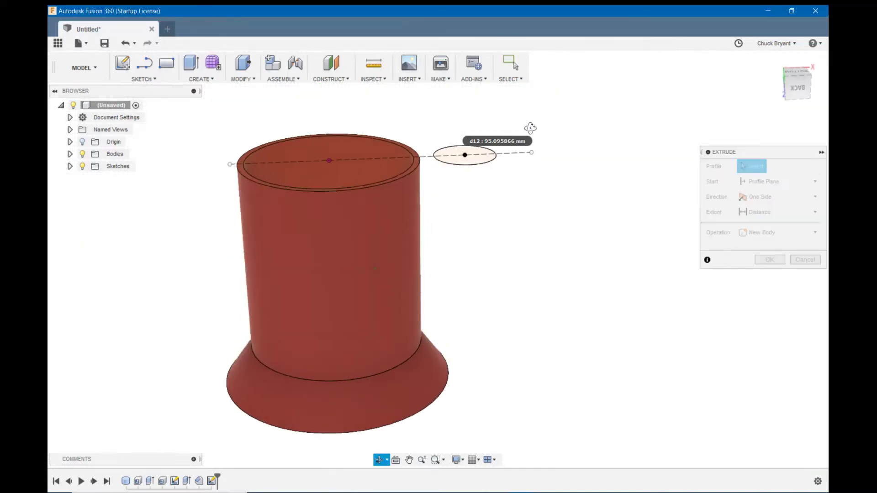
left_click(485, 165)
left_click_drag(464, 132, 479, 322)
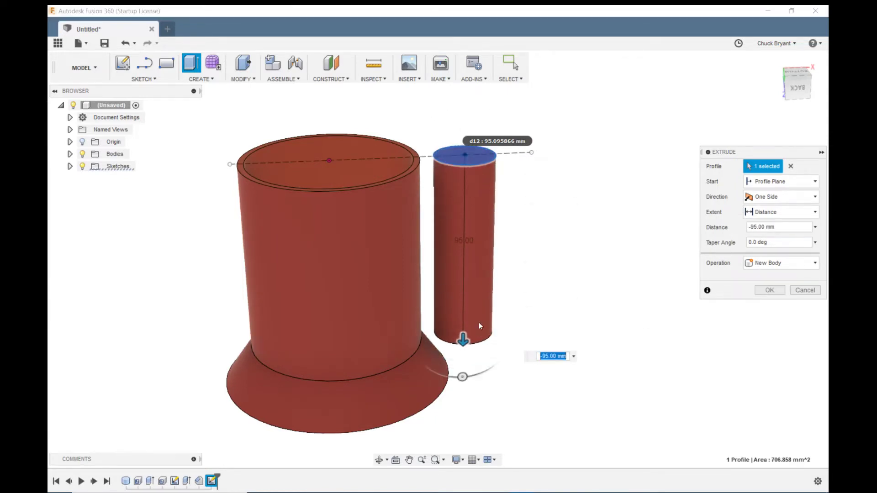
left_click(769, 291)
View the model squarely from the bottom and start a sketch on the solid cylinder's circular end face
middle_click_drag(655, 145, 605, 193, "shift")
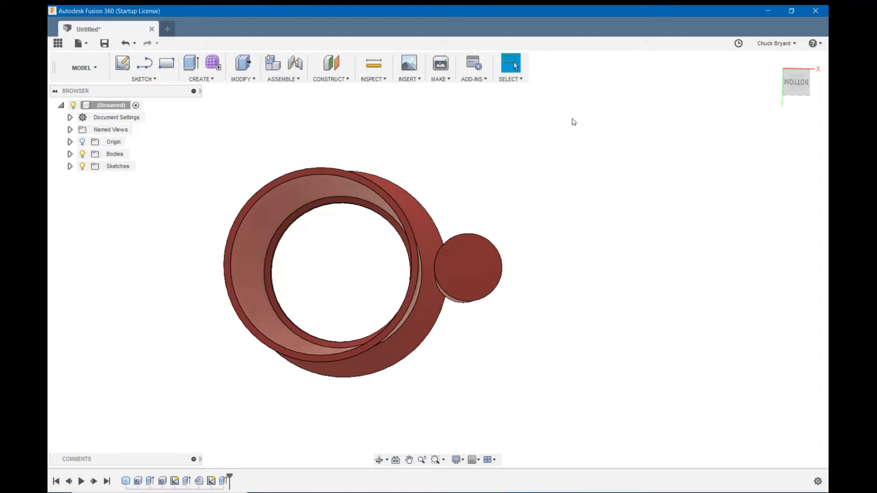
left_click(795, 81)
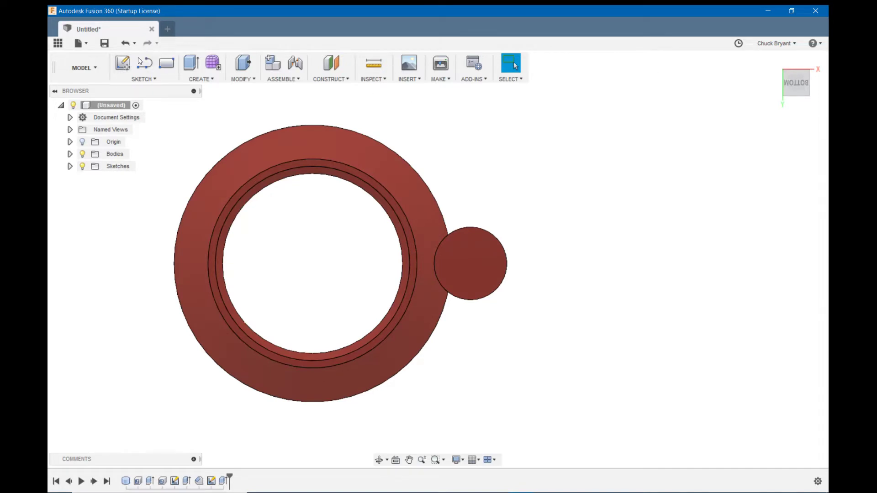
scroll(352, 119, "up", 1)
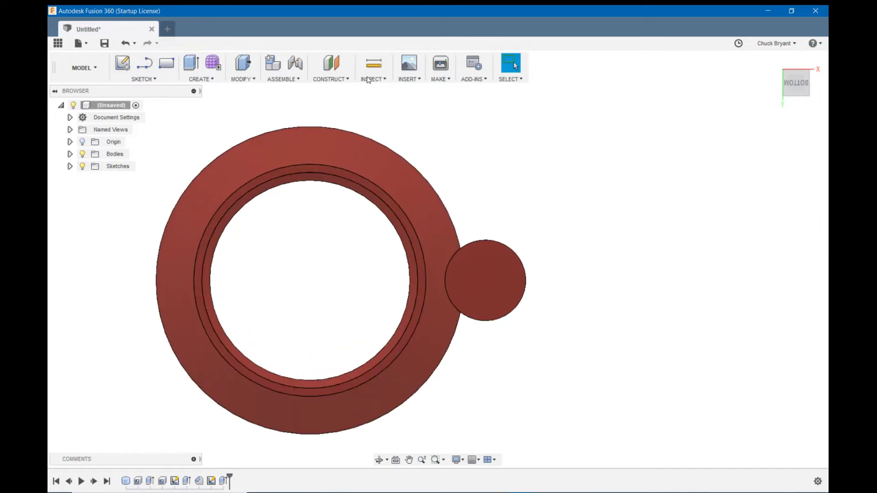
left_click(126, 65)
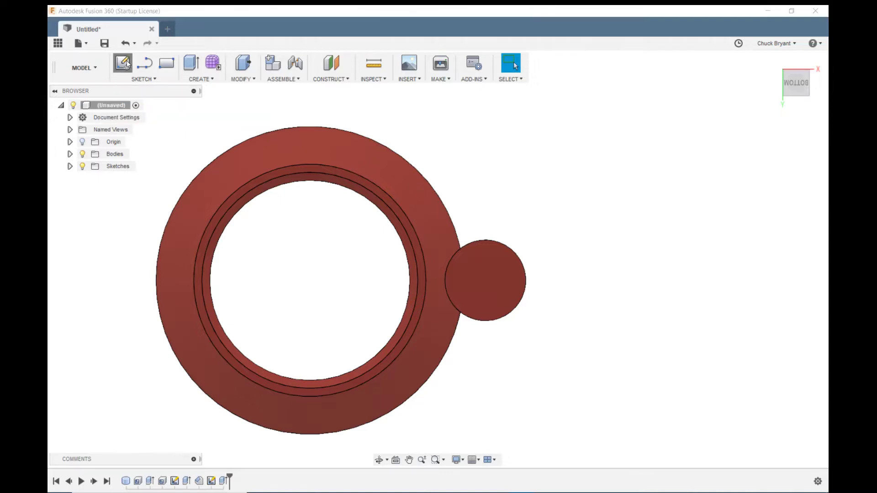
left_click(486, 275)
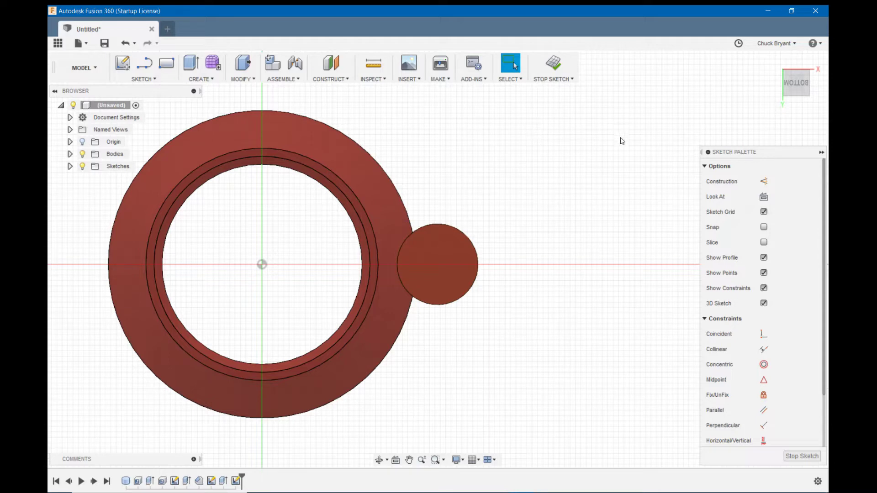
Sketch a horizontal line slightly offset from the origin axis, running from inside the bore across the small cylinder to well beyond it
key("l")
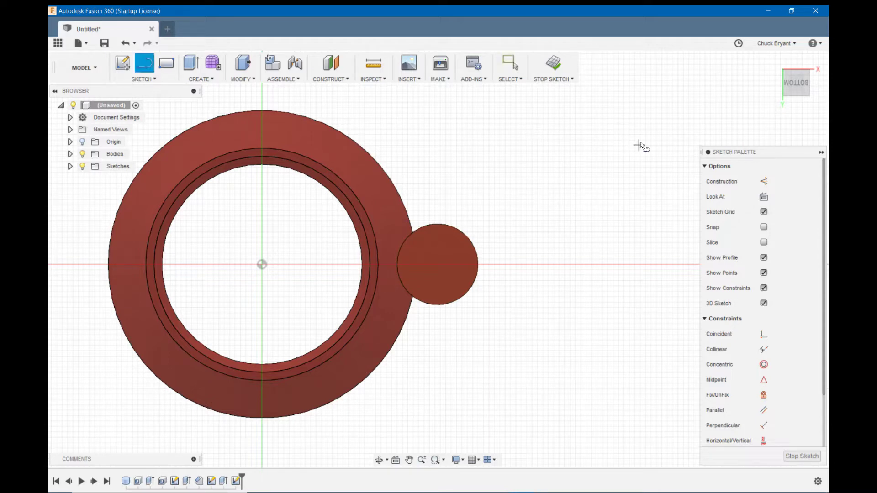
left_click(319, 283)
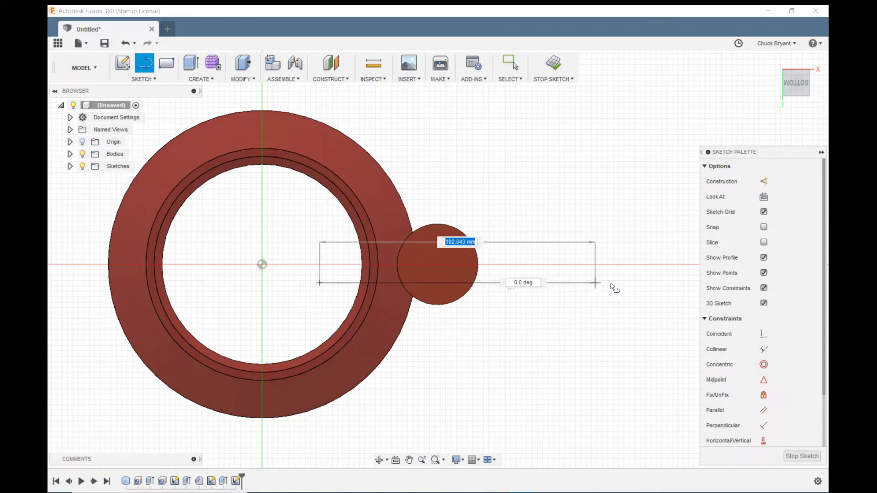
left_click(655, 283)
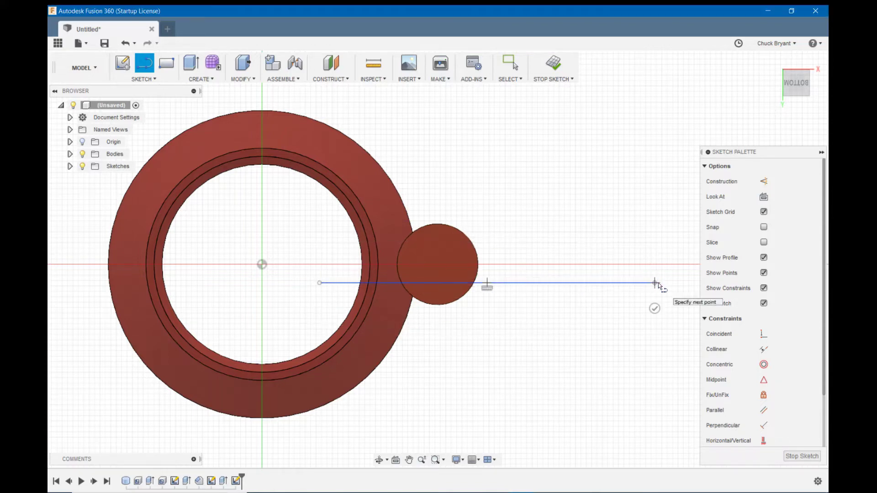
Constrain the horizontal line to be coincident with the origin and convert it to a construction line
key("Escape")
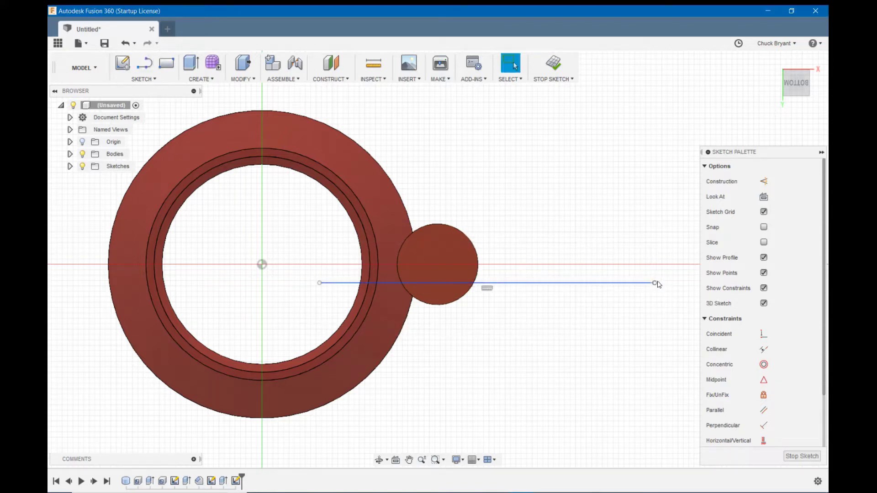
left_click(613, 283)
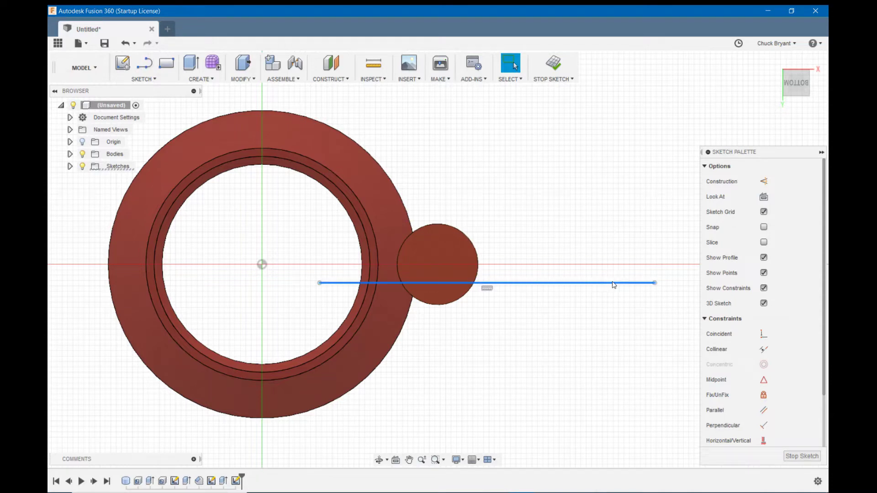
left_click(762, 334)
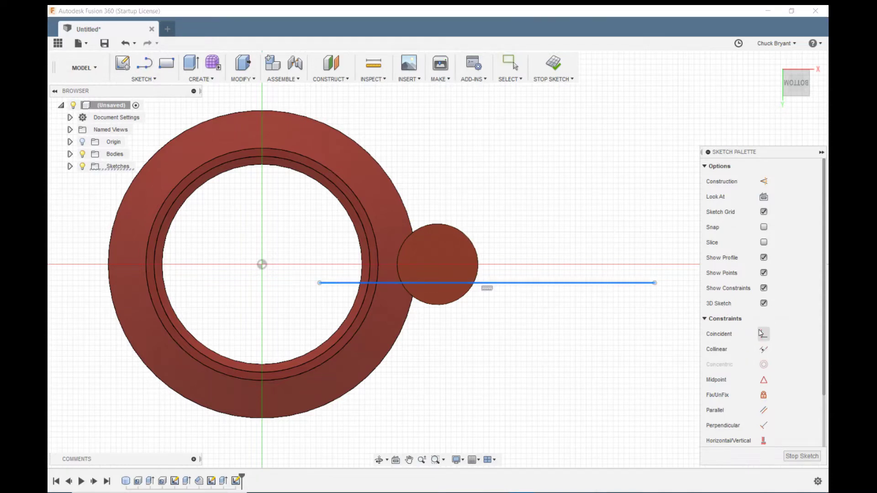
left_click(262, 264)
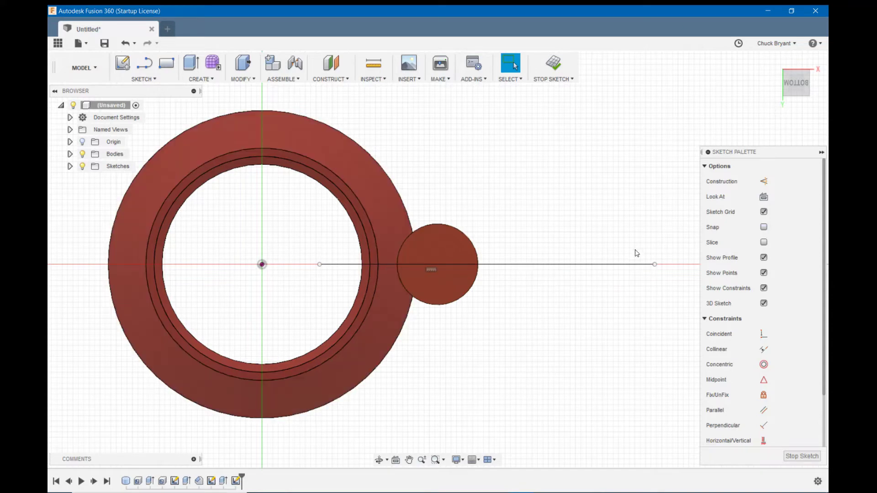
left_click(628, 265)
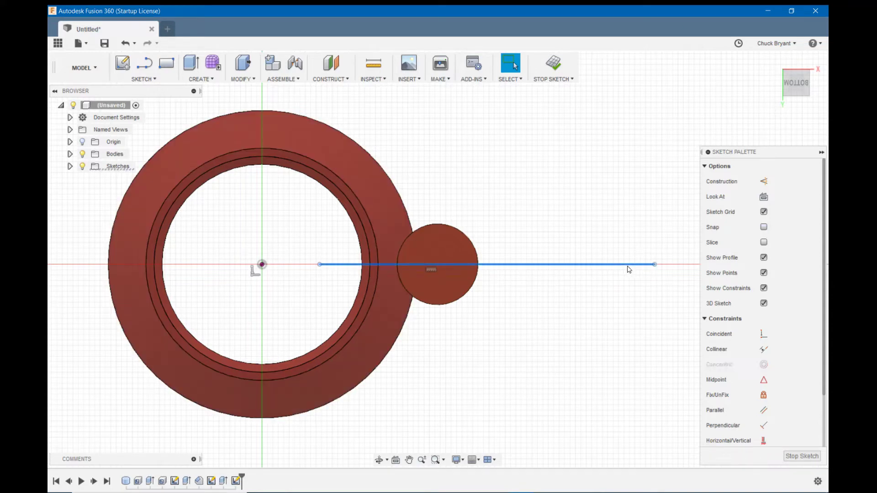
left_click(764, 182)
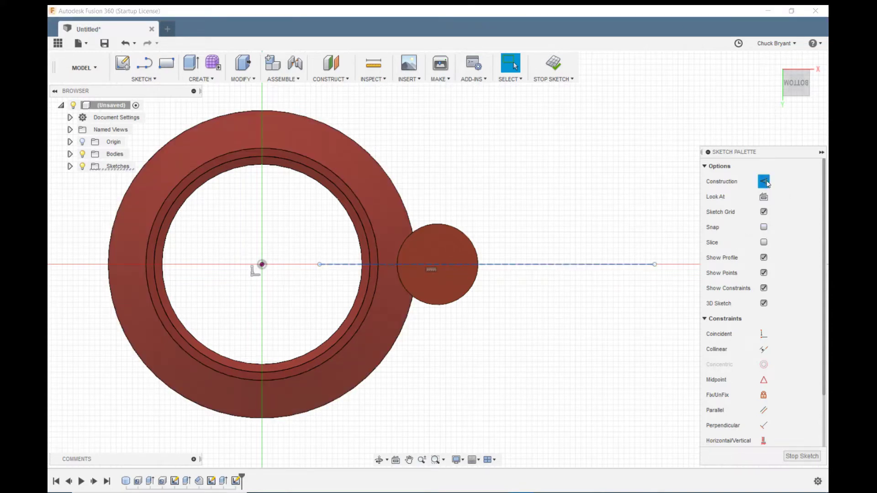
left_click(642, 190)
middle_click_drag(626, 219, 644, 203, "shift")
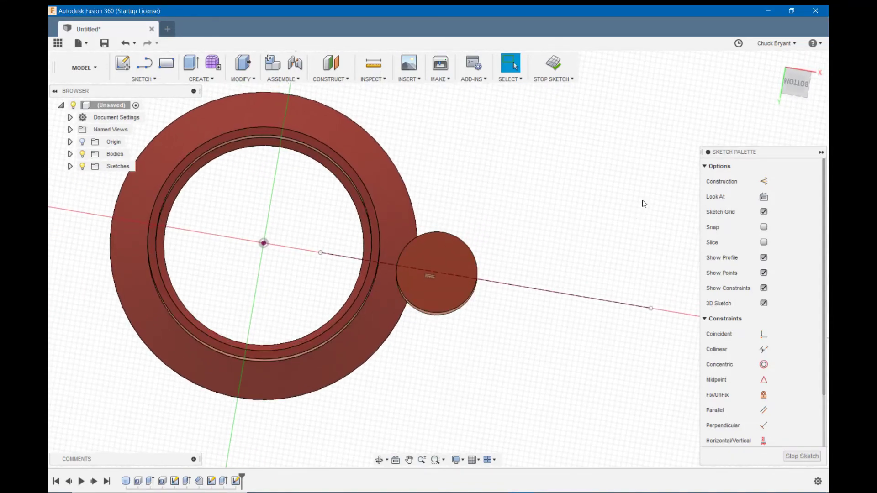
left_click(792, 82)
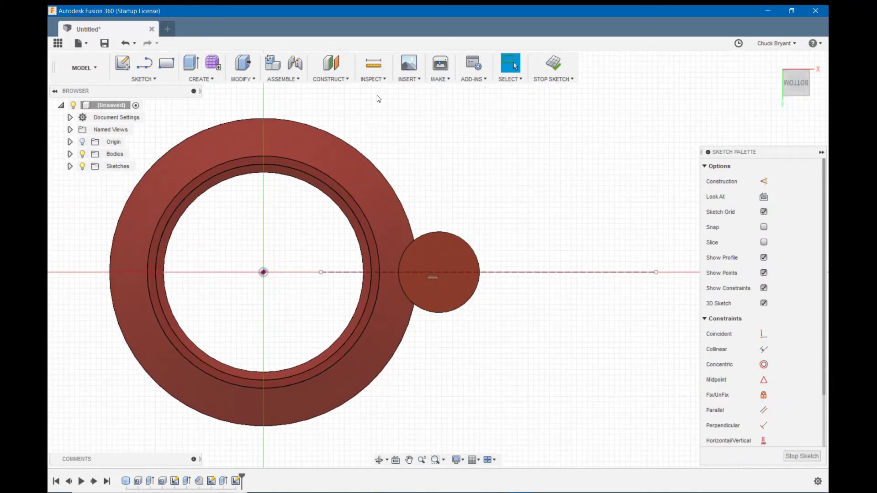
left_click(142, 81)
mouse_move(144, 120)
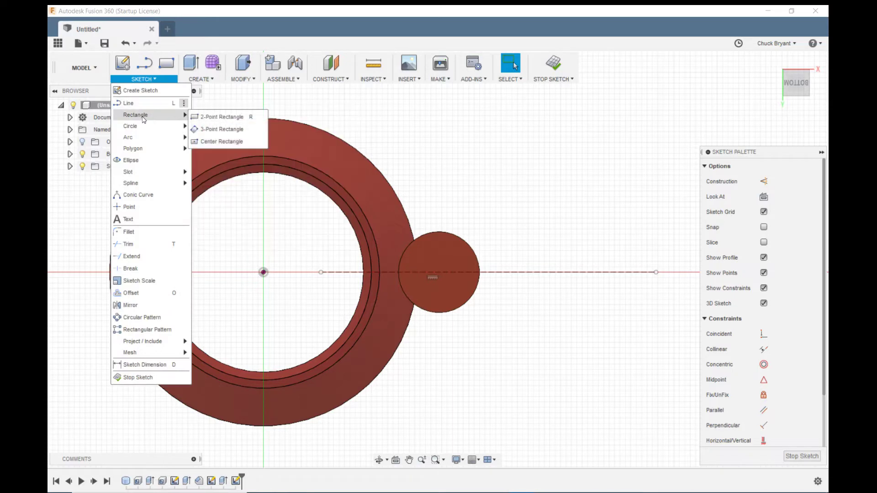
left_click(204, 117)
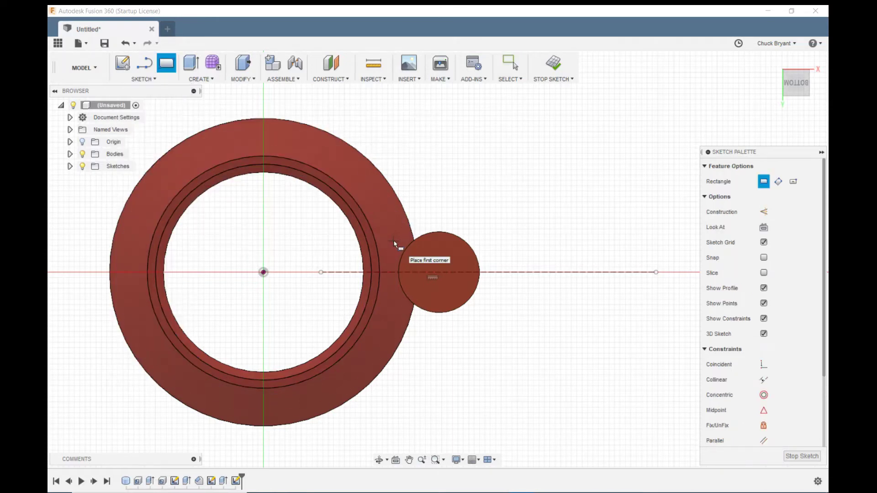
key("Escape")
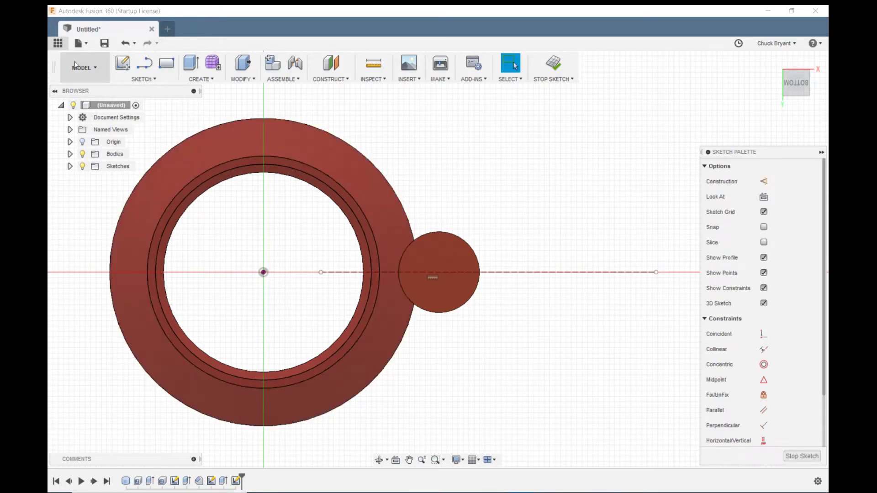
Sketch a center rectangle about 41 mm high, centred on the construction line between the tube wall and the small cylinder
left_click(143, 79)
mouse_move(136, 117)
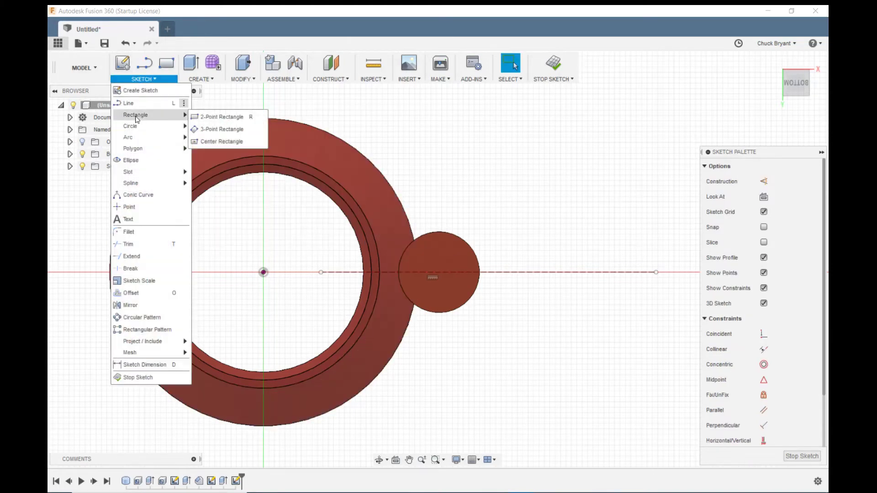
left_click(210, 141)
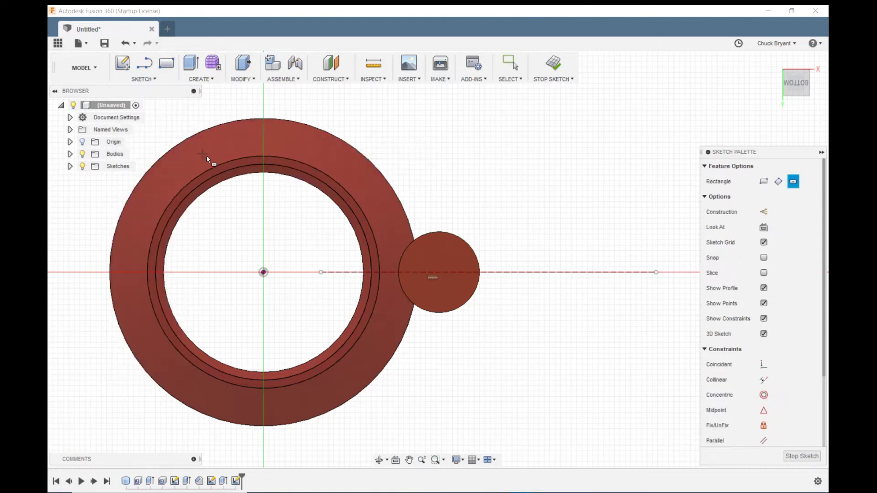
left_click(391, 272)
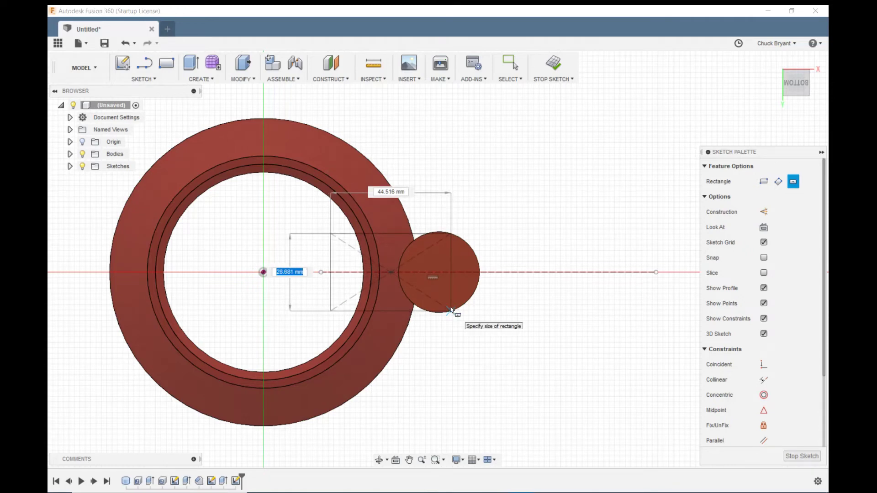
left_click(493, 328)
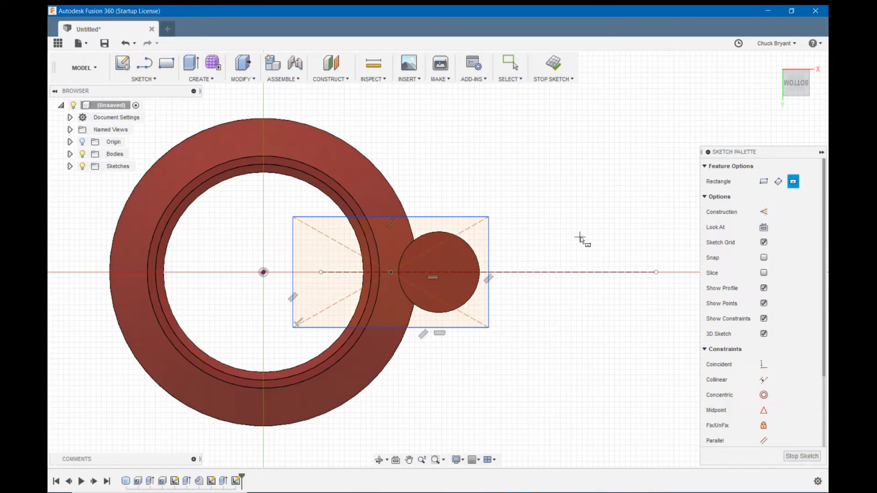
key("Escape")
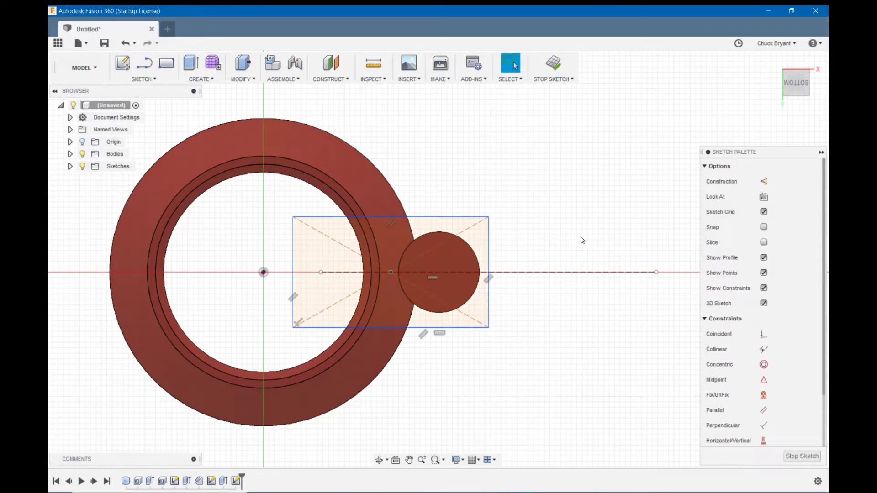
Dimension the distance from the construction line to the rectangle's upper long edge as 15 mm
left_click(439, 218)
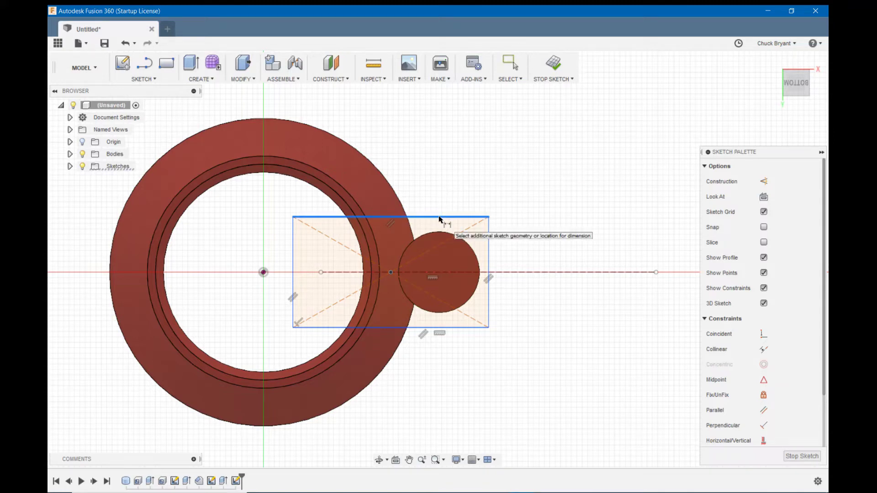
left_click(446, 273)
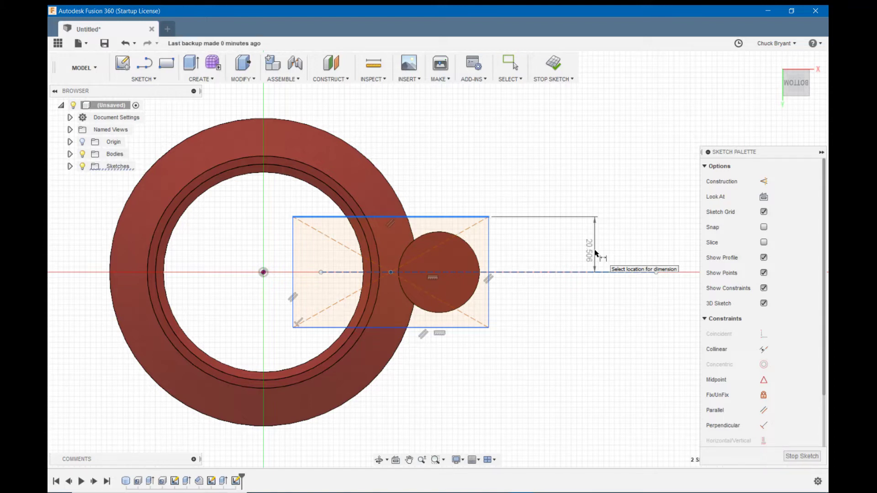
left_click(595, 251)
type("1")
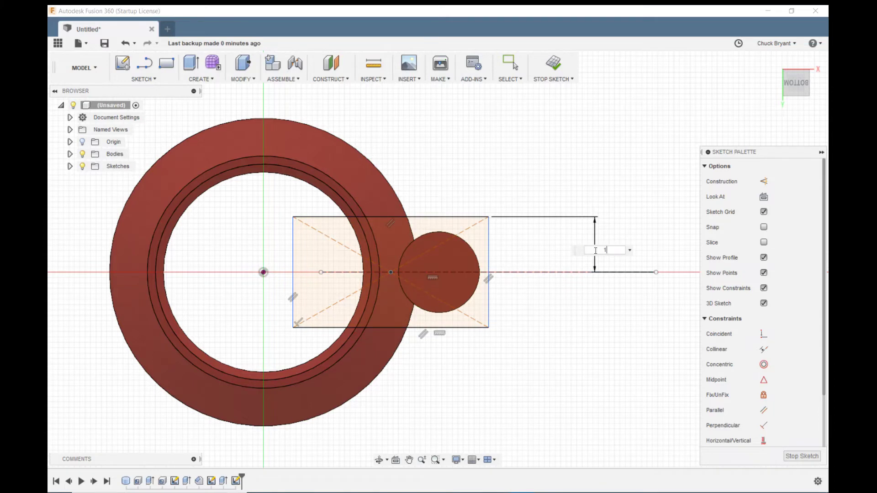
type("5")
key("Return")
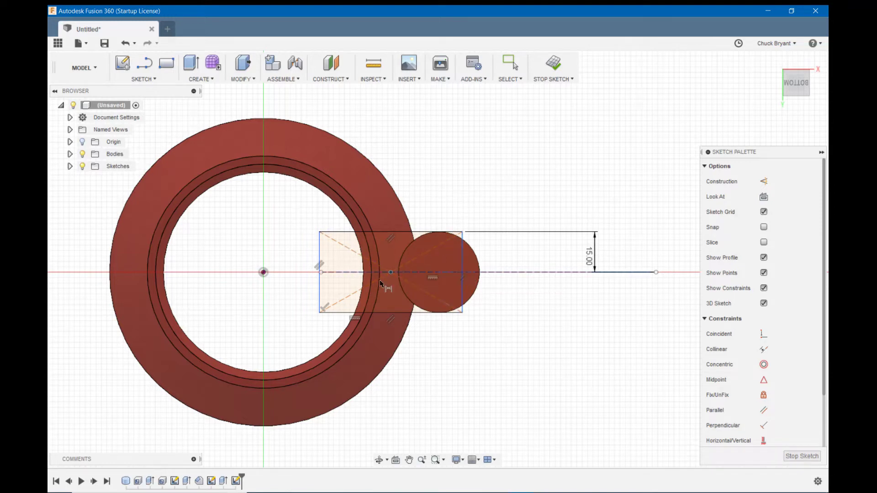
Move the rectangle's short edge inside the bore outward so that it lies within the tube's wall
middle_click_drag(543, 335, 554, 294, "shift")
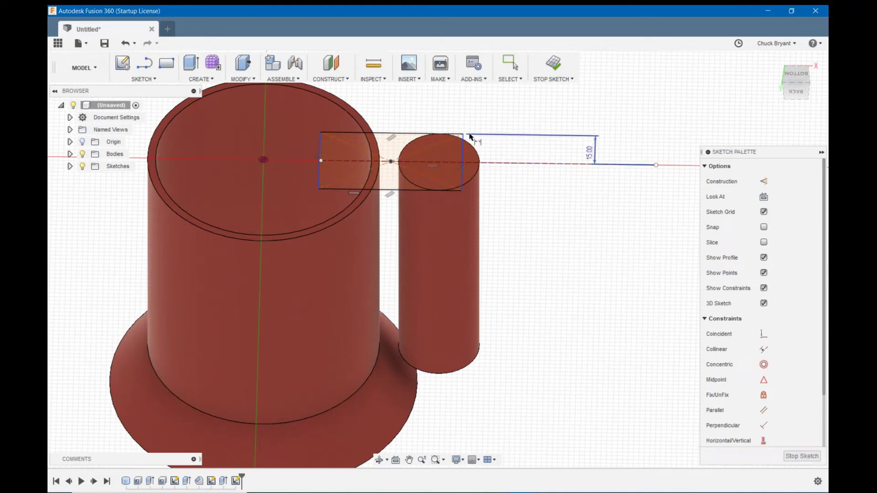
middle_click_drag(468, 120, 468, 146, "shift")
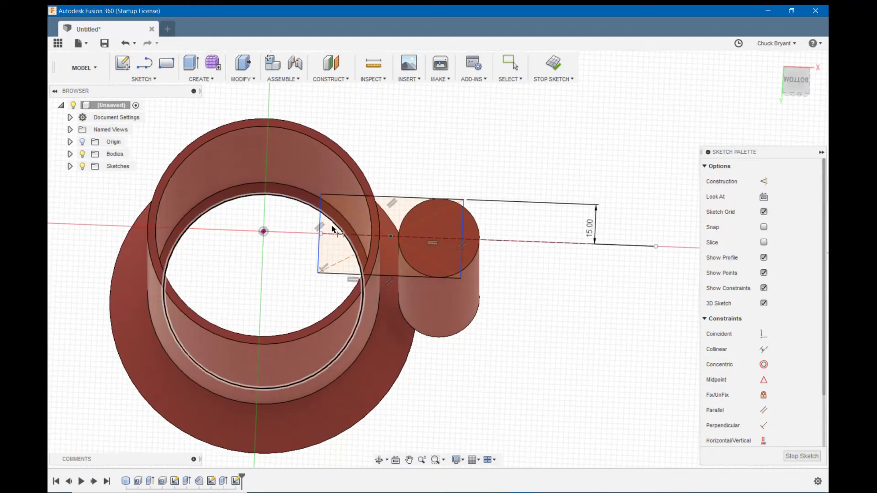
key("Escape")
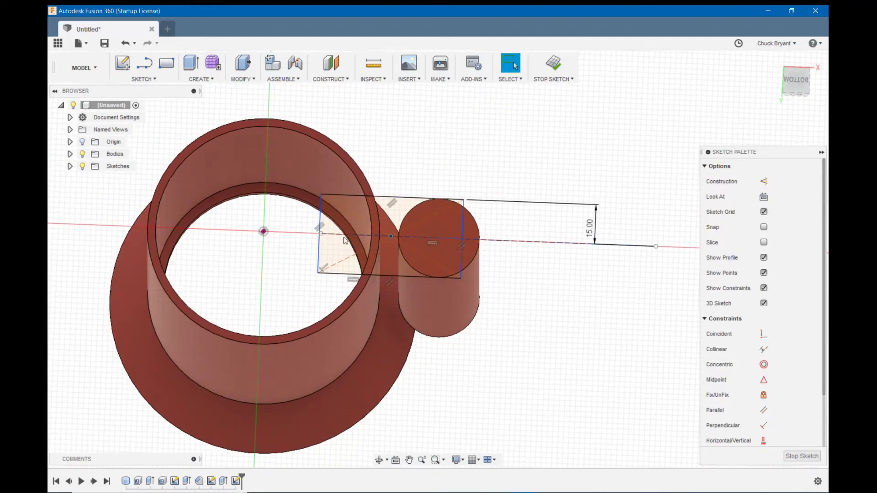
mouse_move(323, 232)
left_mouse_down()
mouse_move(381, 242)
mouse_move(370, 251)
left_mouse_up()
Set the view projection to Perspective with Ortho Faces and view the tube and cylinder at an angle
middle_click_drag(483, 158, 504, 116, "shift")
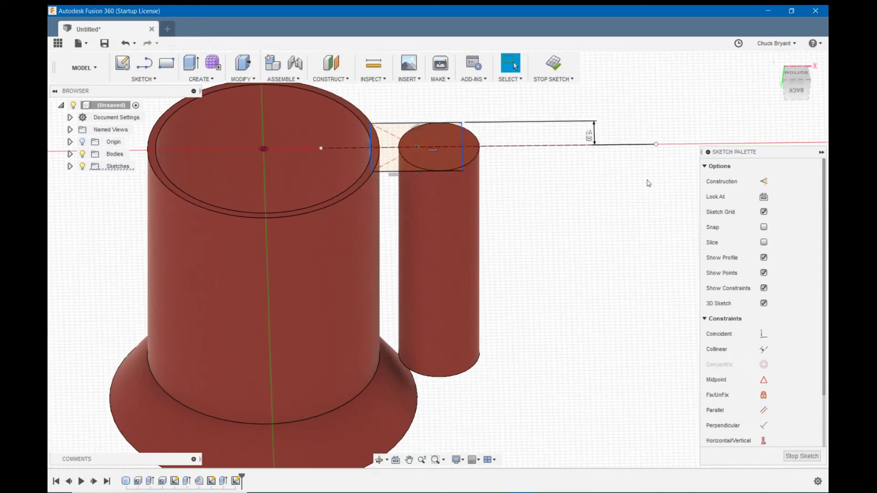
right_click(798, 89)
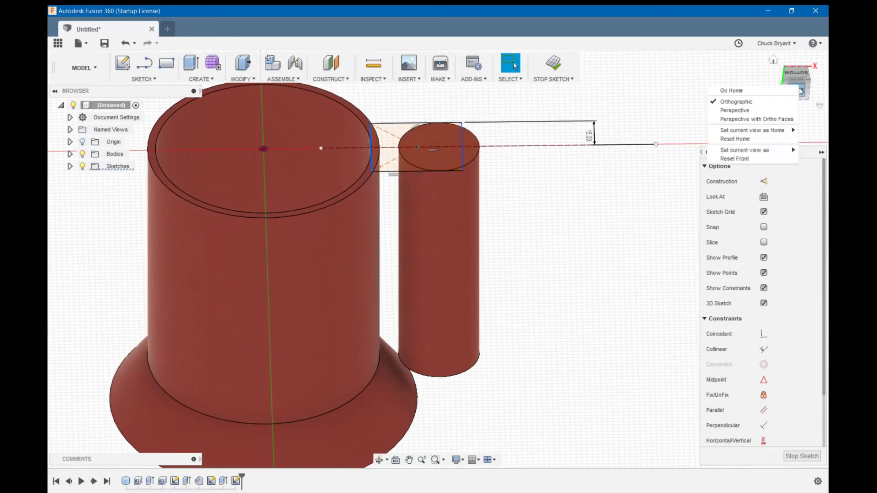
left_click(773, 118)
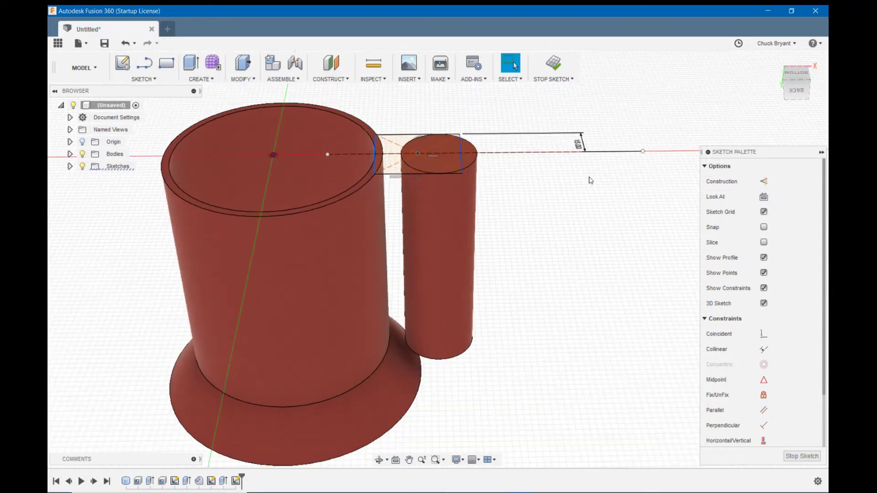
middle_click_drag(599, 167, 595, 176, "shift")
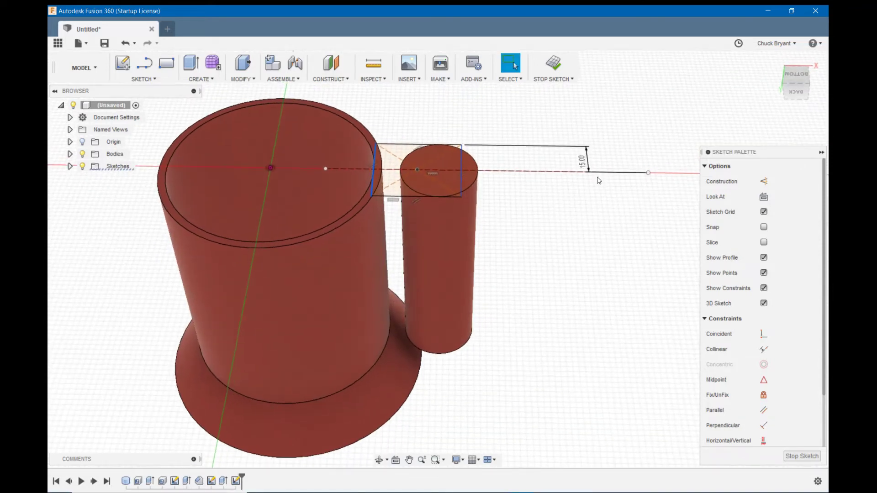
Extrude the rectangular profile between the tube and the small cylinder 95 mm down toward the flange, using the Join operation
scroll(595, 176, "up", 1)
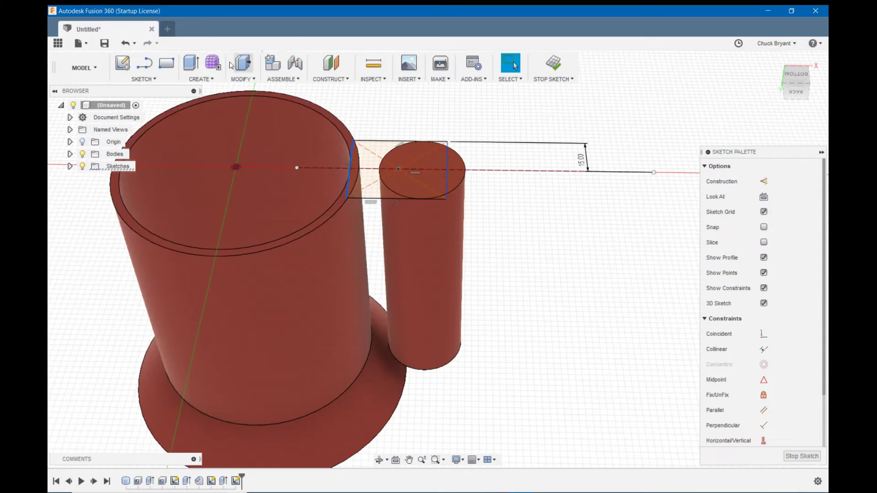
key("e")
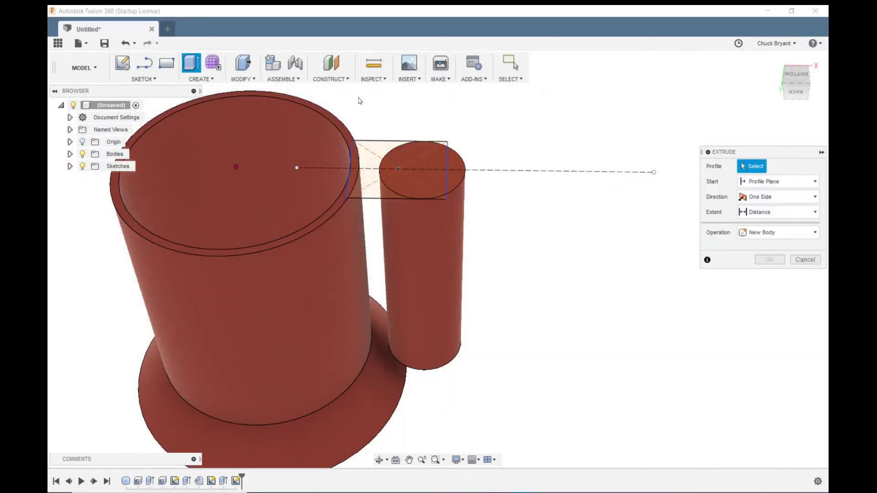
left_click(367, 178)
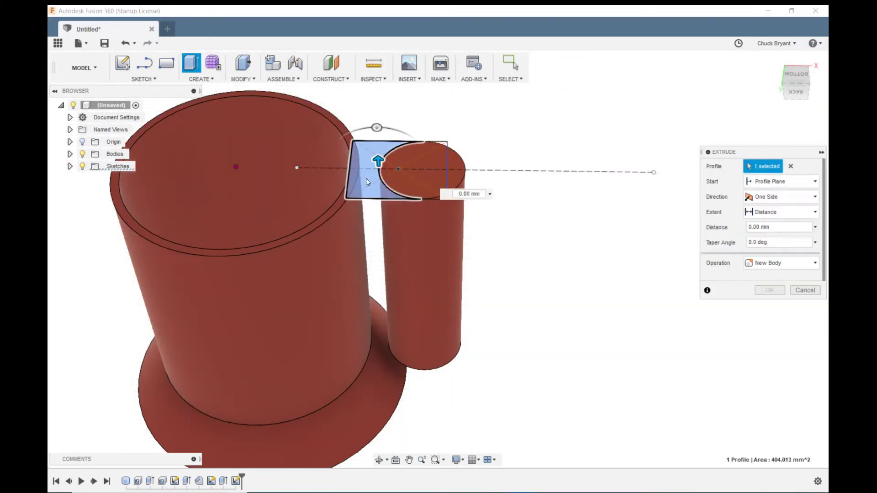
middle_click_drag(502, 161, 505, 137, "shift")
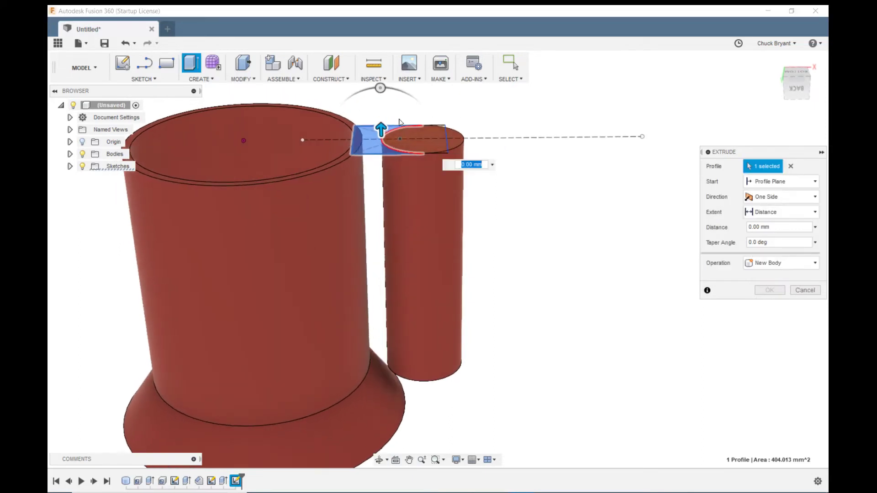
left_click_drag(378, 127, 377, 352)
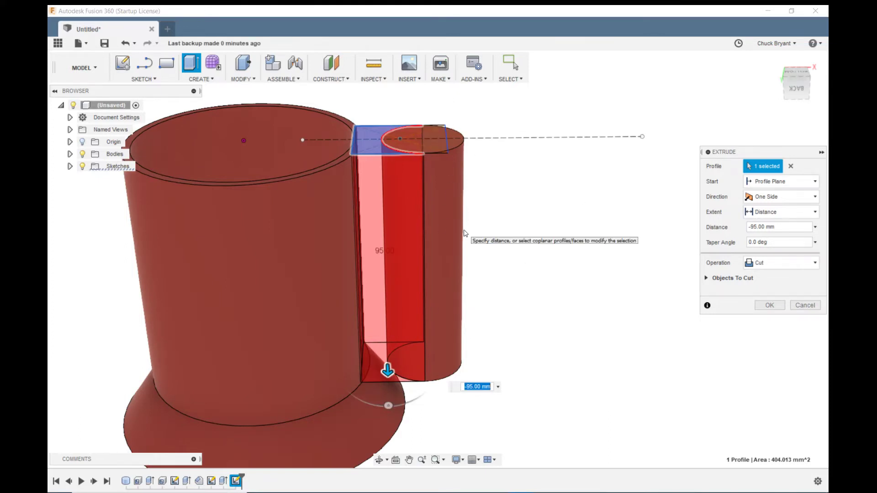
middle_click_drag(541, 154, 538, 172, "shift")
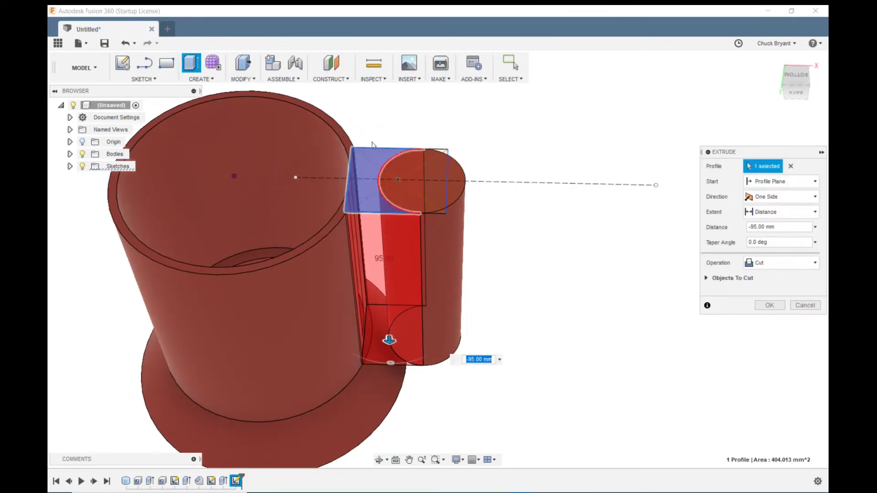
middle_click_drag(549, 218, 561, 197, "shift")
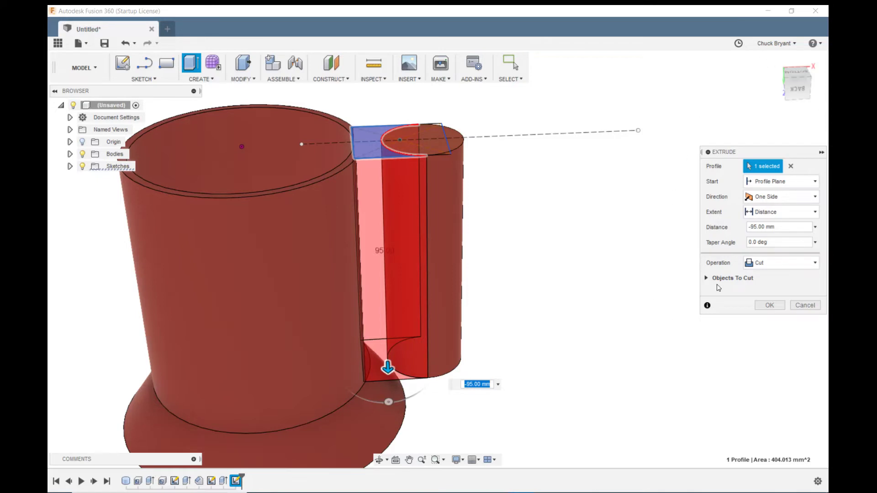
left_click(772, 263)
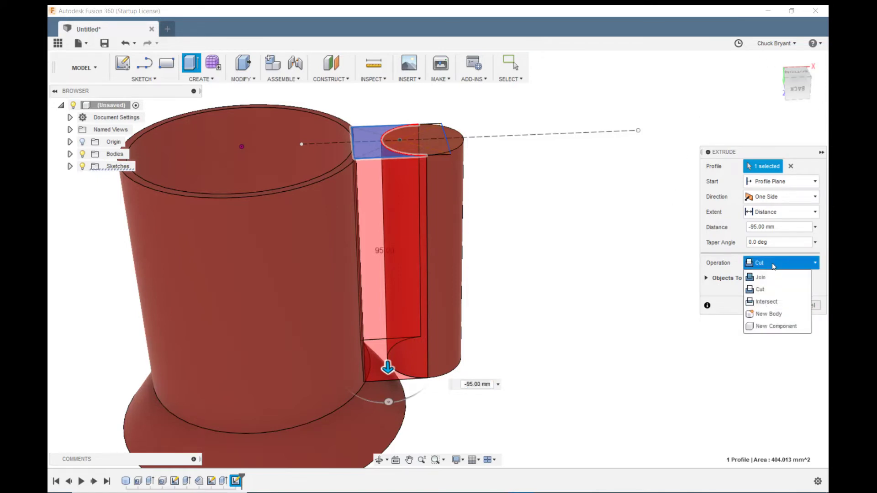
left_click(761, 277)
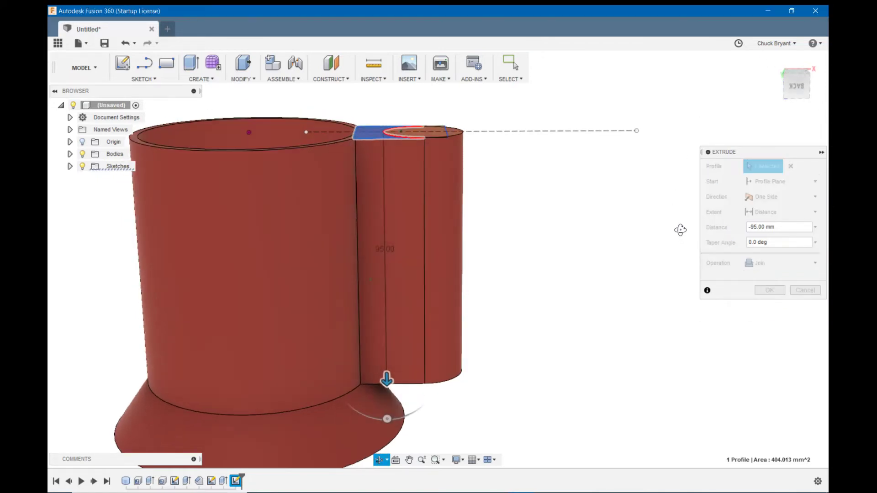
left_click(770, 290)
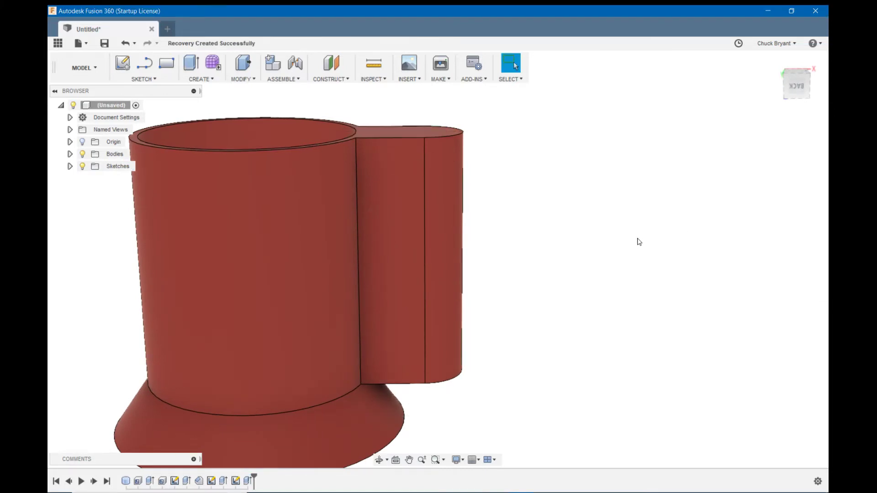
Start a sketch on the flat side face of the web between the tube and the small cylinder
mouse_move(637, 241)
middle_mouse_down("shift")
mouse_move(629, 272)
mouse_move(634, 231)
mouse_move(636, 255)
middle_mouse_up("shift")
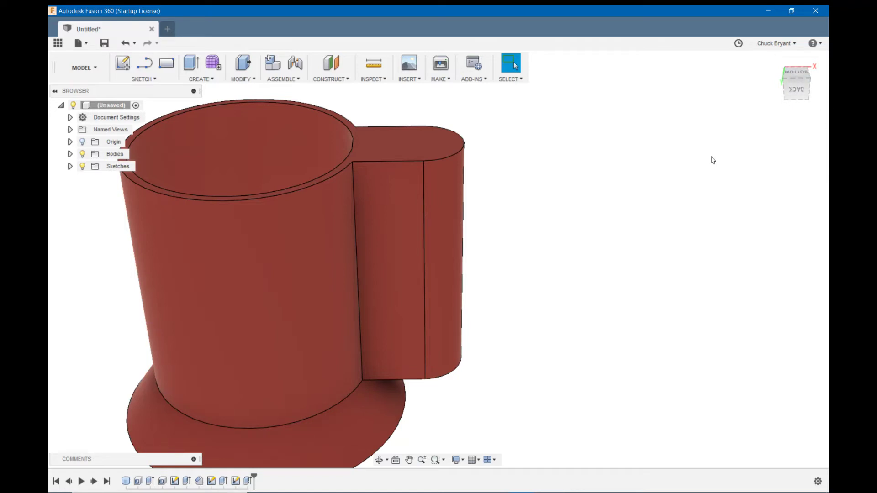
middle_click_drag(596, 203, 596, 189, "shift")
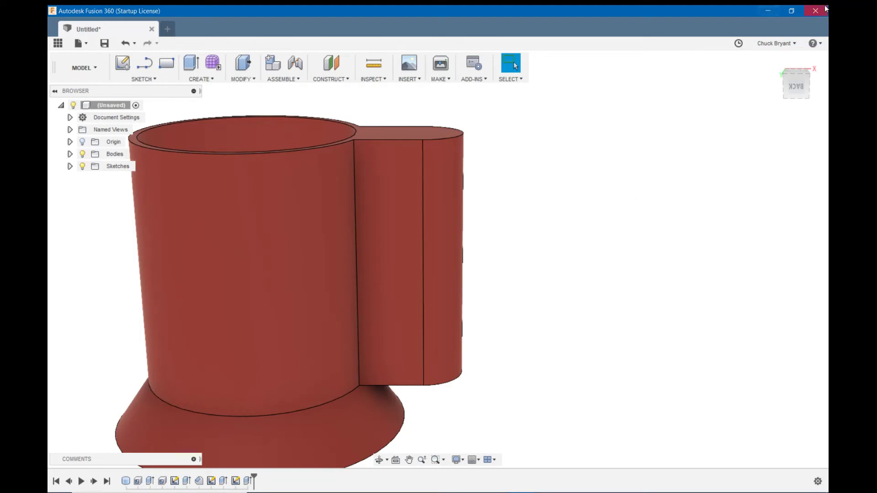
left_click(122, 68)
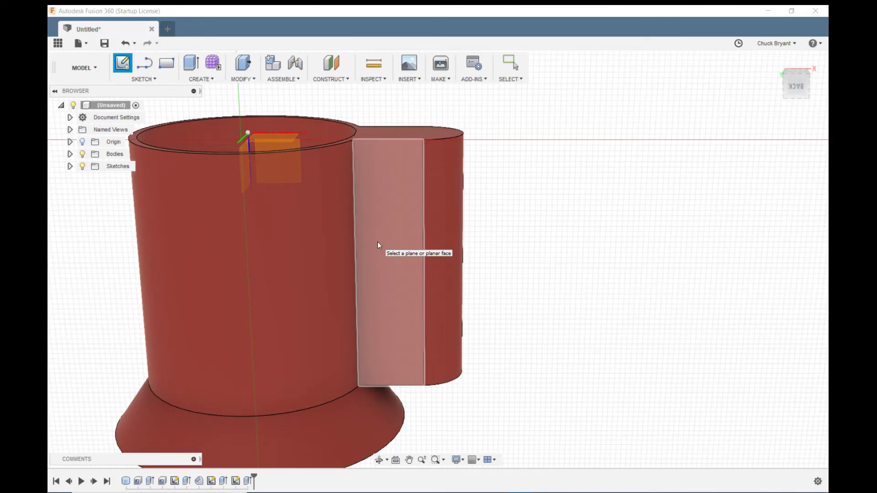
left_click(377, 242)
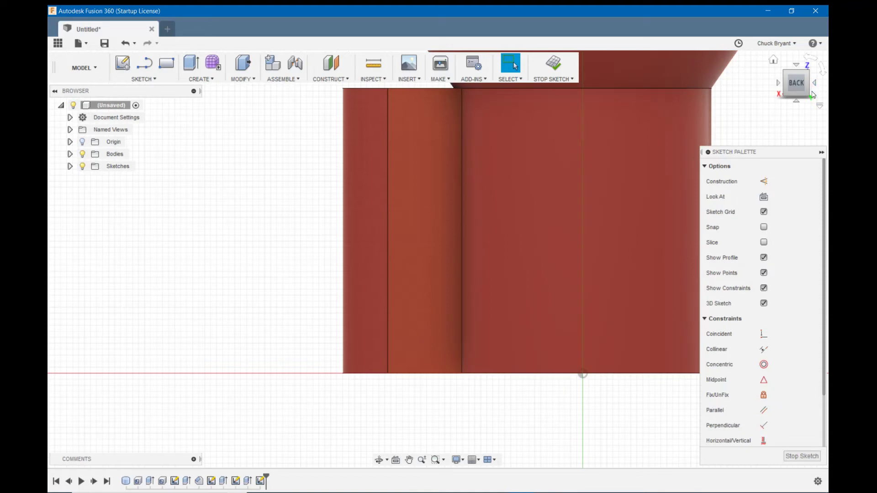
left_click(825, 77)
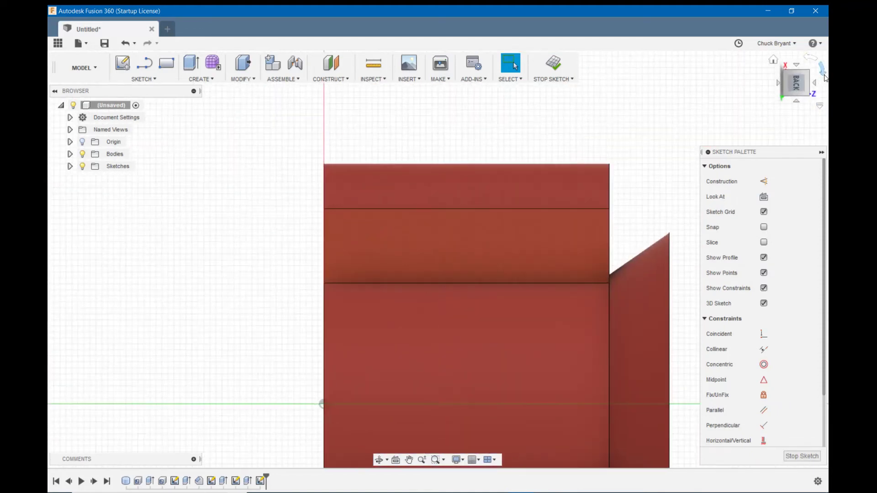
left_click(825, 77)
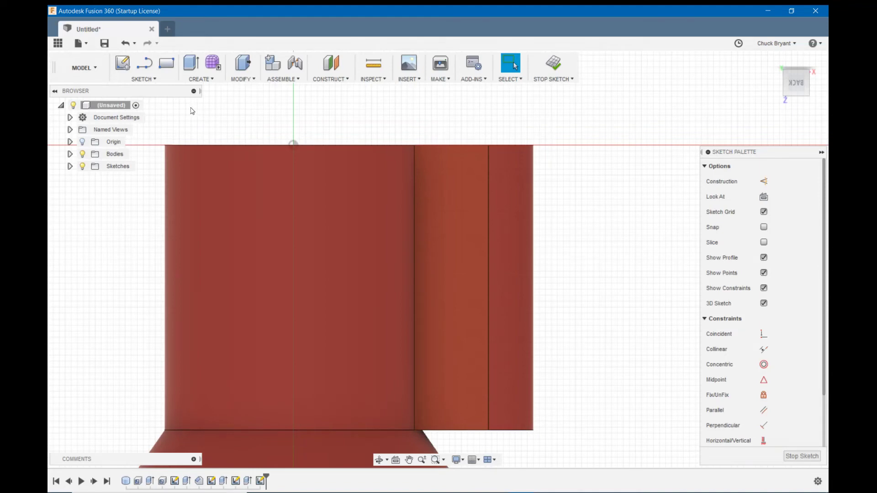
Sketch an upright overall slot about 78 mm long and 20 mm wide on the web's side face
left_click(143, 79)
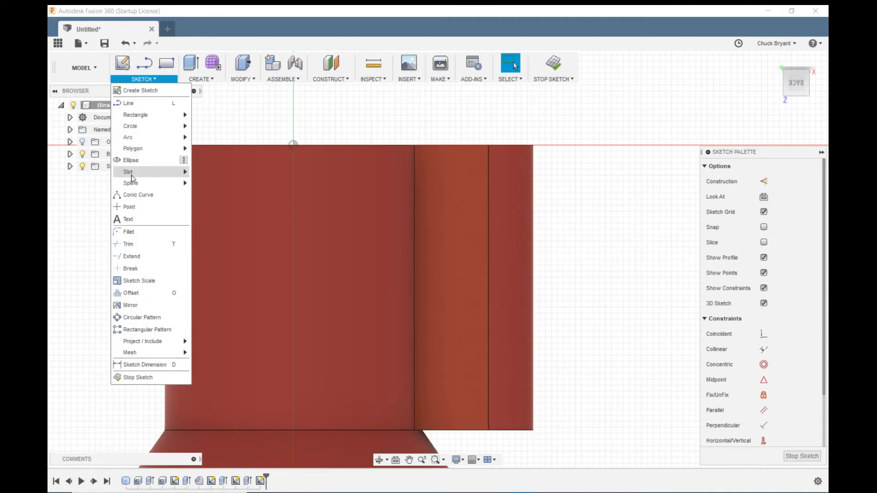
mouse_move(132, 177)
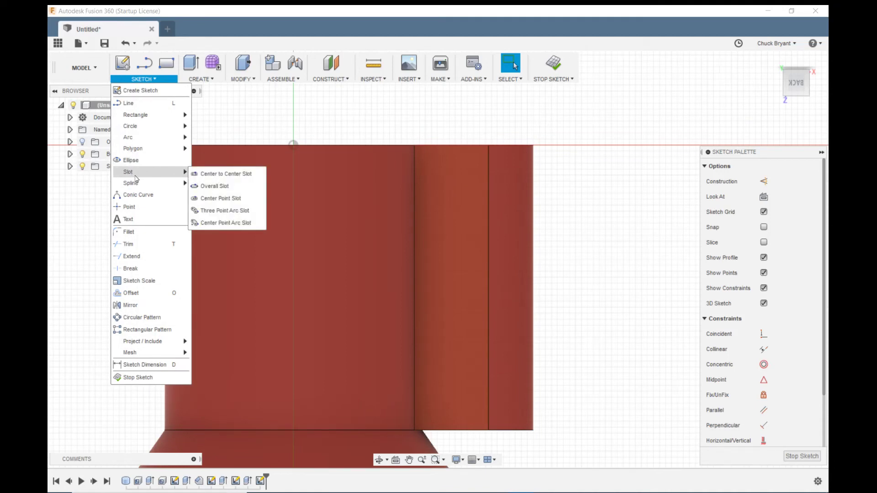
left_click(233, 187)
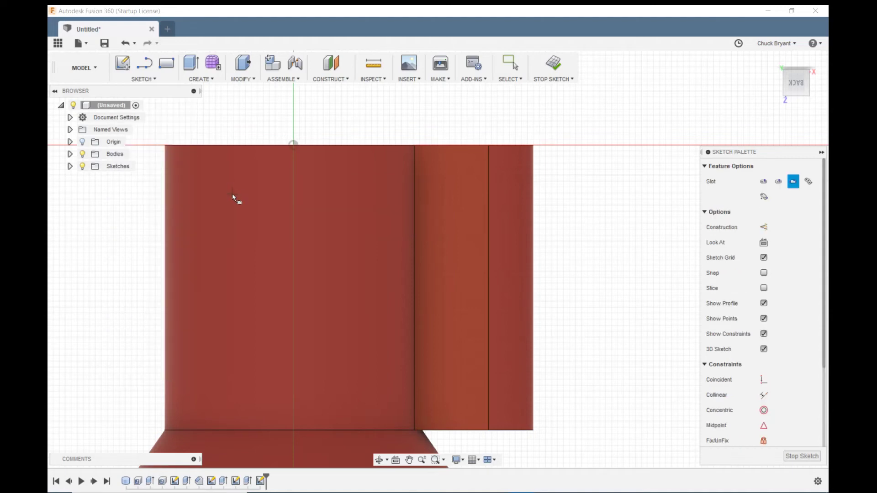
left_click(450, 171)
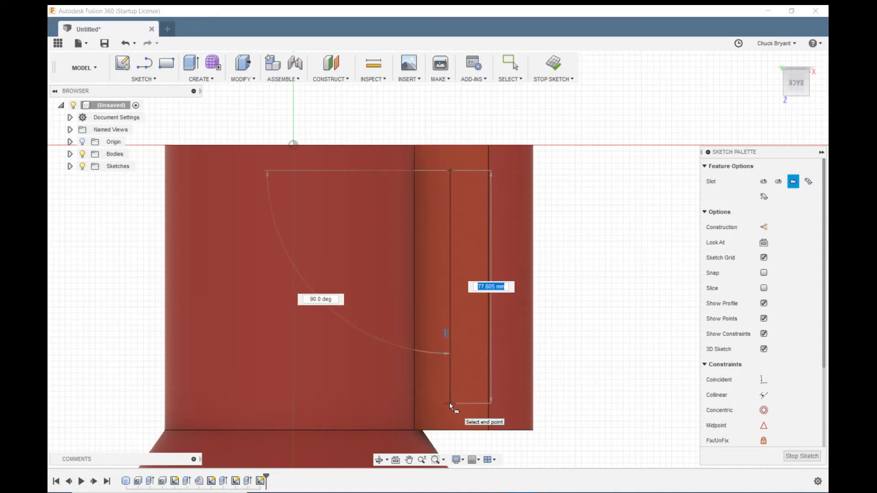
left_click(449, 403)
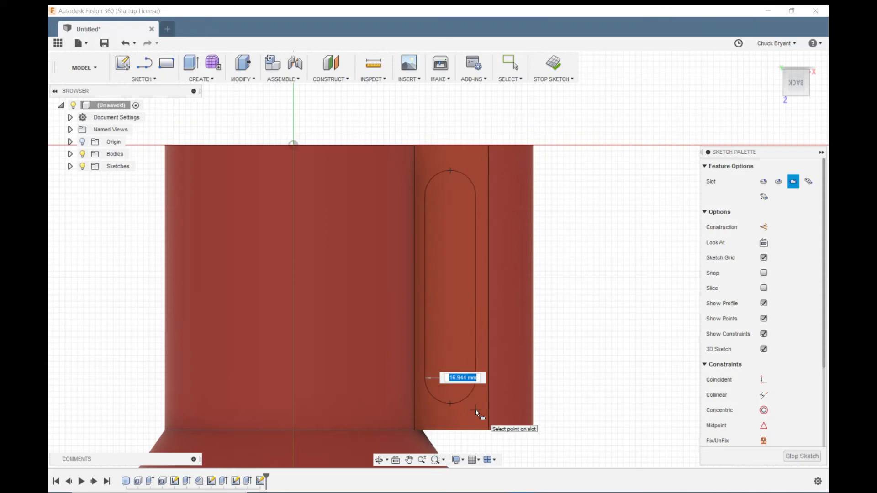
type("20")
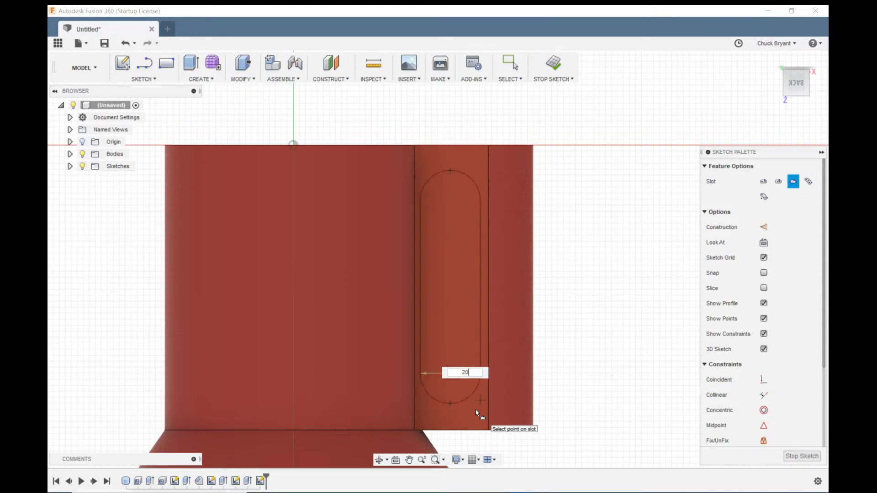
key("Tab")
key("Return")
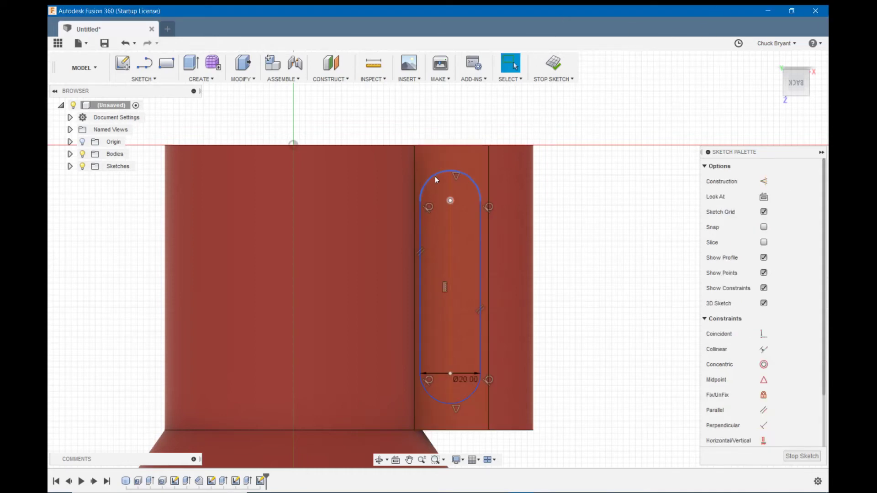
Dimension the gap between the web's edge at the tube and the slot's nearer straight side as 3 mm
key("d")
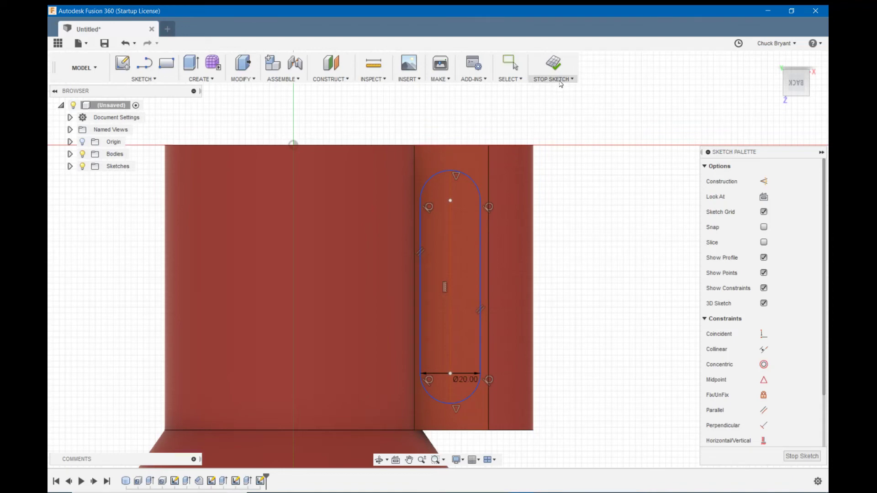
left_click(420, 233)
left_click(415, 235)
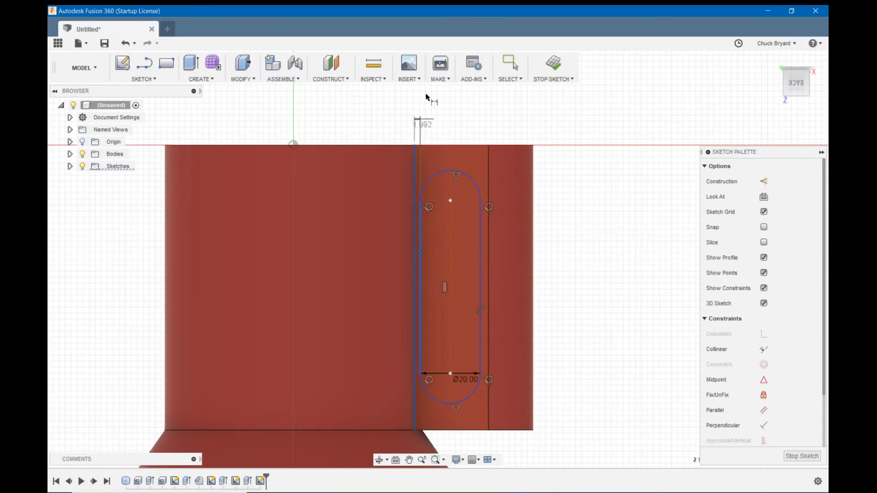
left_click(421, 117)
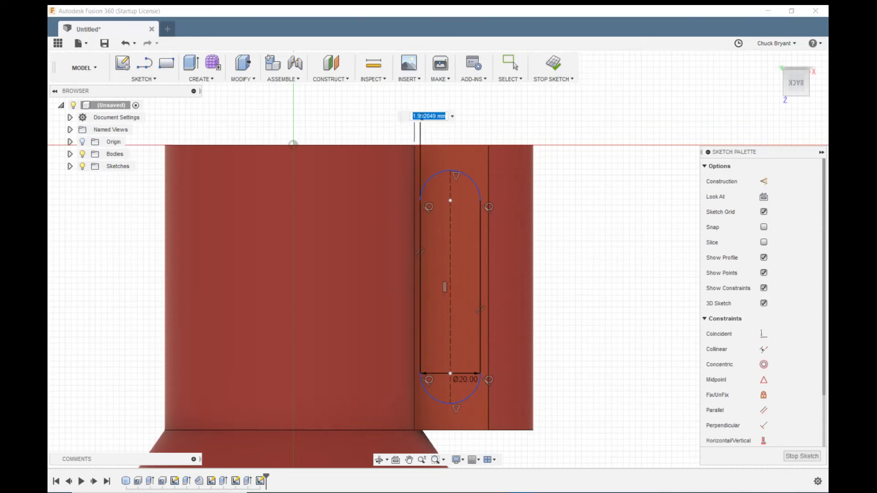
type("3")
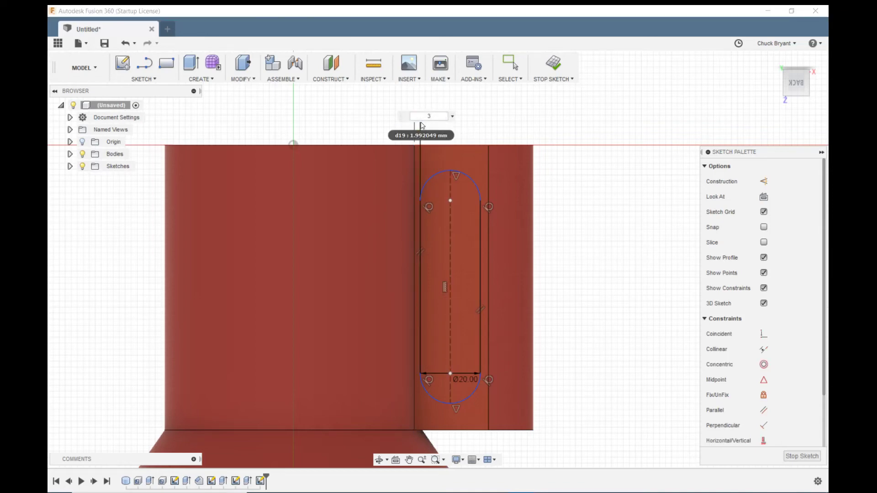
key("Return")
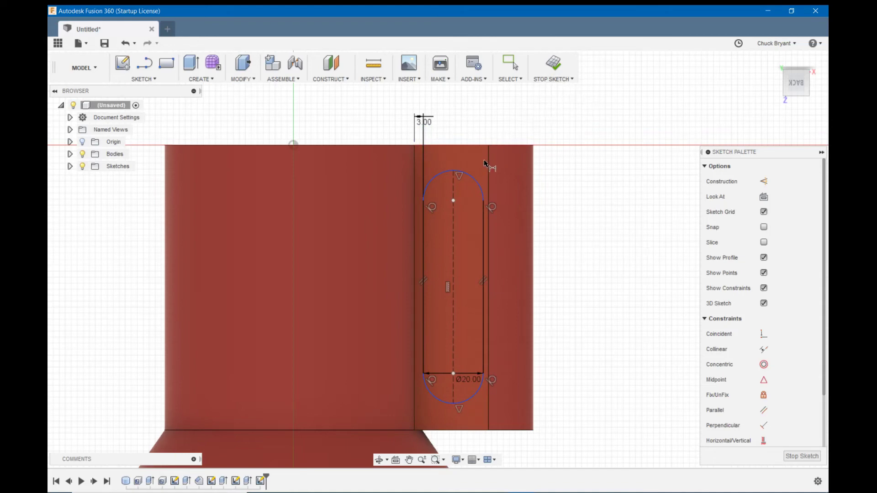
Dimension the distance from the web's open-end edge to the center of the slot's upper arc as 8 mm
left_click(453, 201)
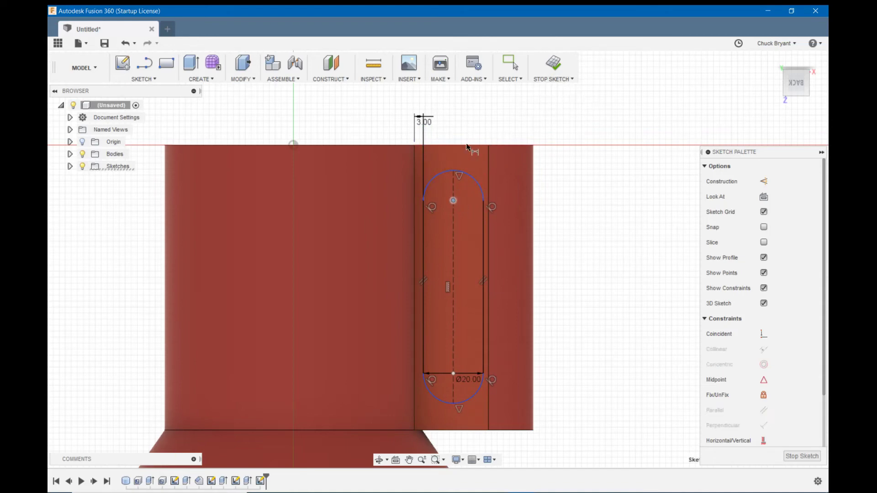
left_click(458, 152)
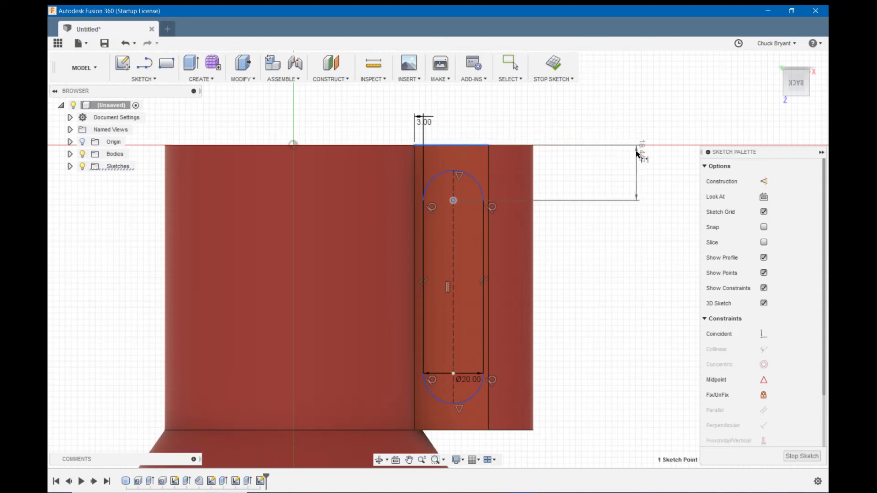
left_click(636, 152)
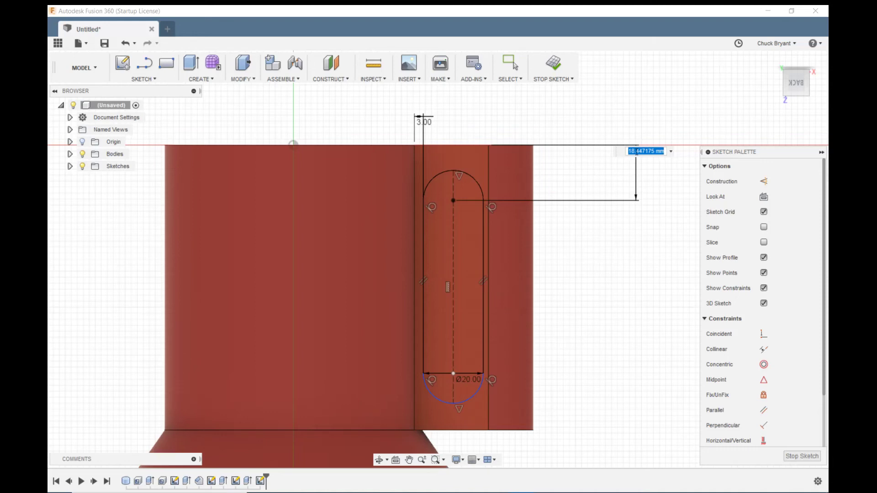
type("8")
key("Return")
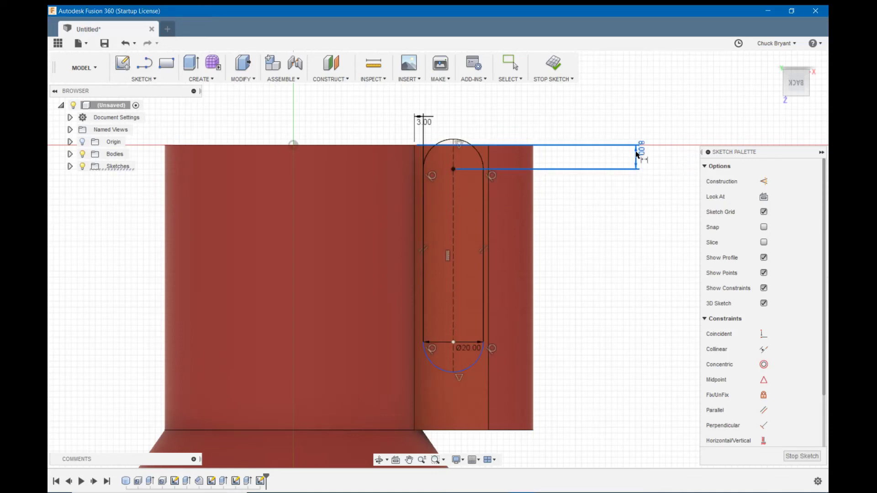
Set the distance between the web's open-end edge and the slot's upper arc center to 18 mm
double_click(639, 154)
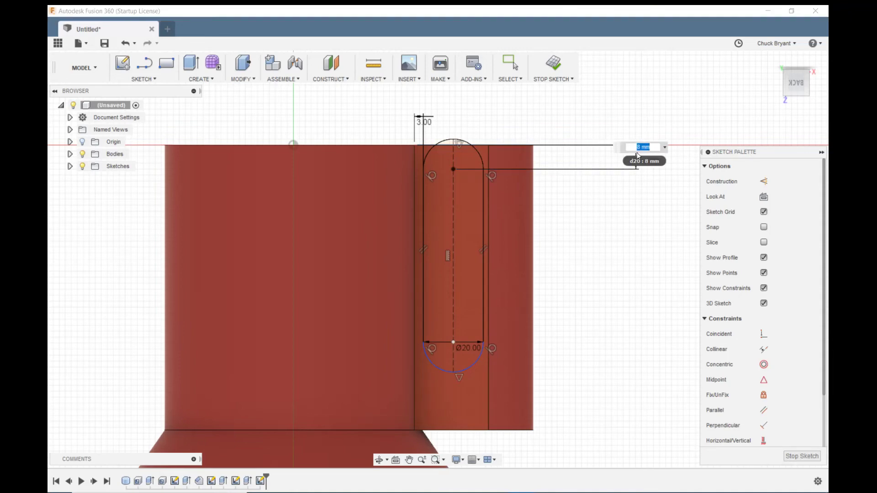
key("Left")
type("1")
key("Return")
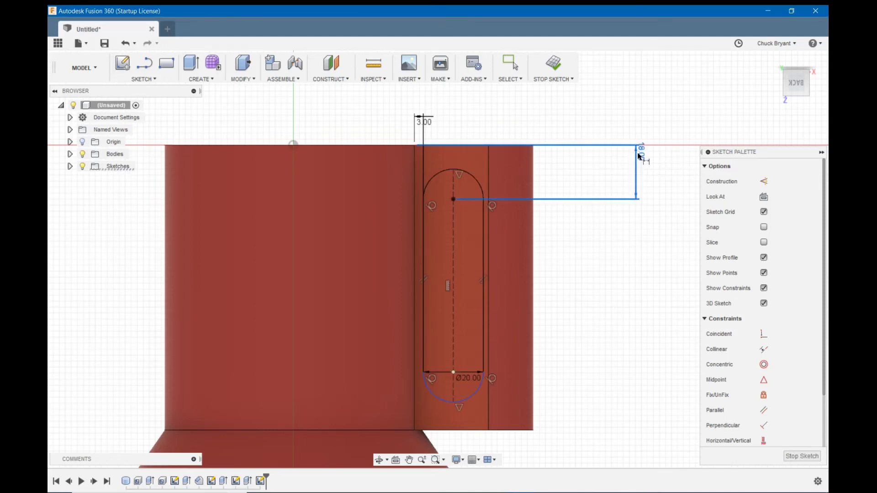
Set the distance between the web's open-end edge and the slot's upper arc center to 10 mm
double_click(639, 154)
left_click(638, 153)
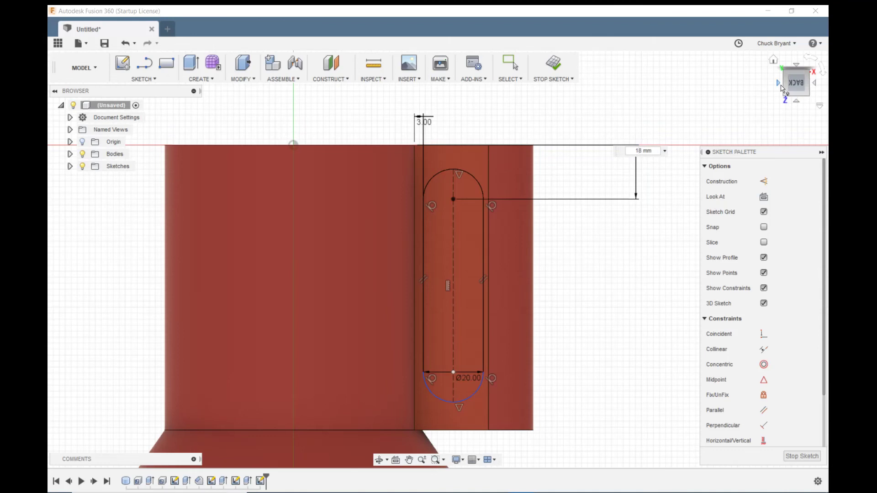
key("Delete")
type("0")
key("Return")
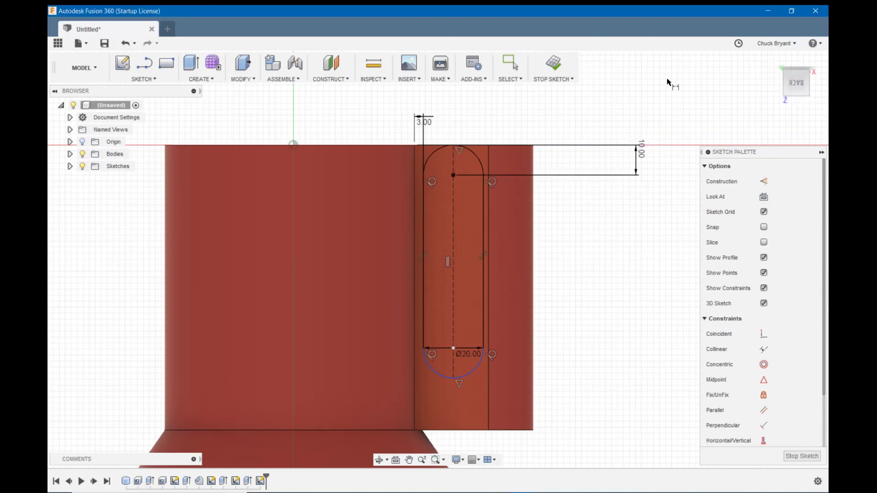
Set the distance between the web's open-end edge and the slot's upper arc center to 15 mm
double_click(637, 159)
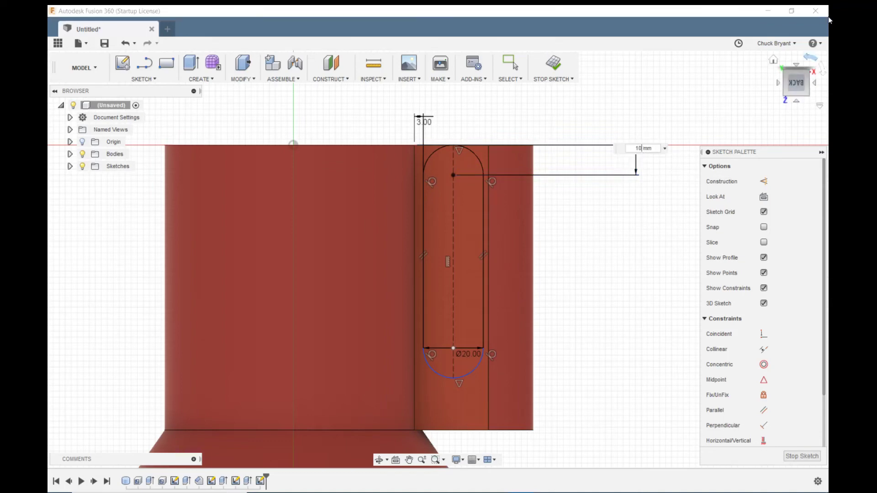
type("15")
key("Return")
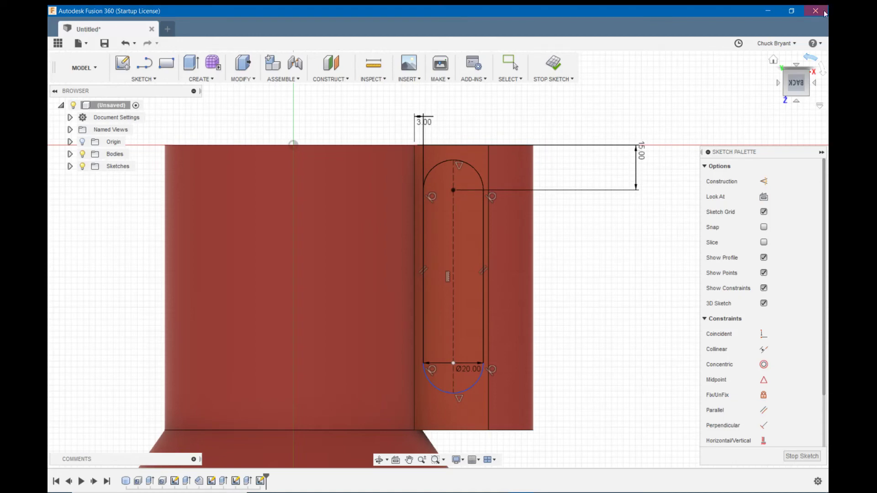
Dimension the distance from the slot's lower arc center to the web's flange-side edge as 15 mm and finish the sketch
key("d")
left_click(453, 363)
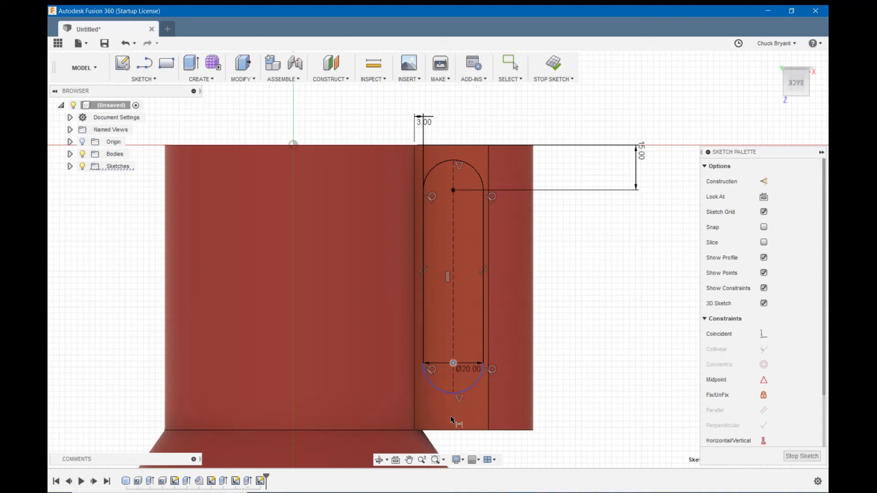
left_click(453, 431)
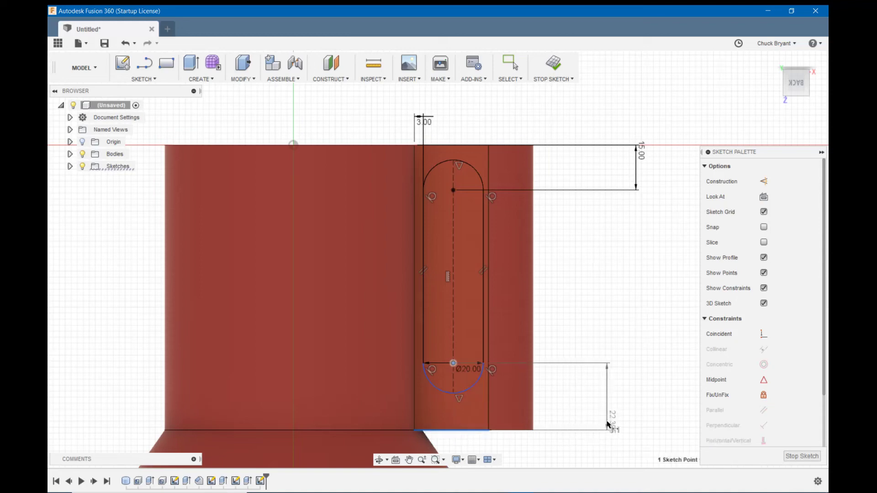
left_click(607, 421)
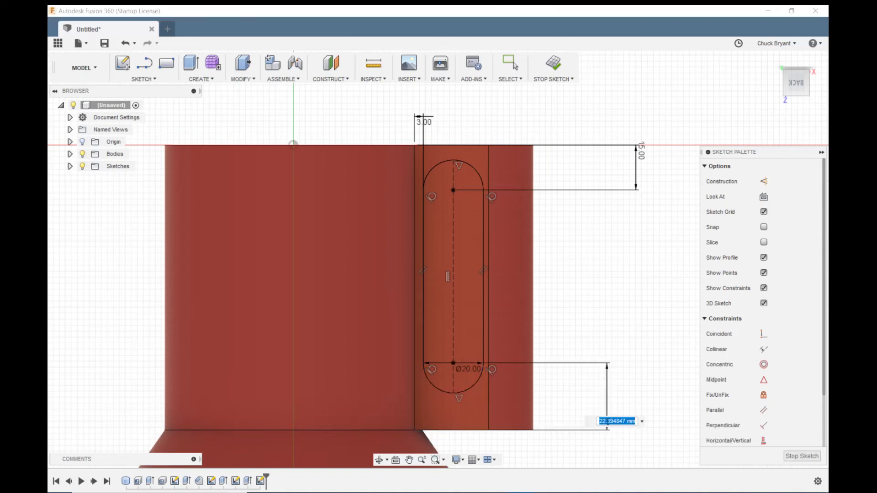
type("15")
key("Return")
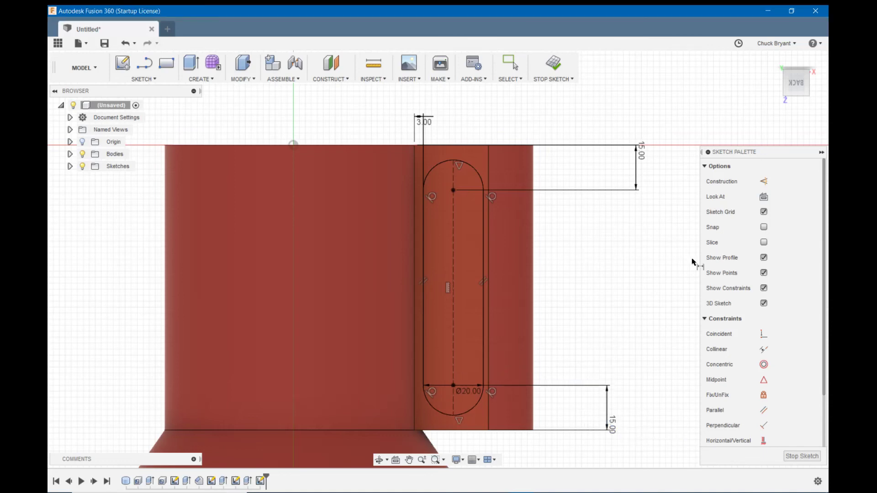
middle_click_drag(689, 261, 690, 283, "shift")
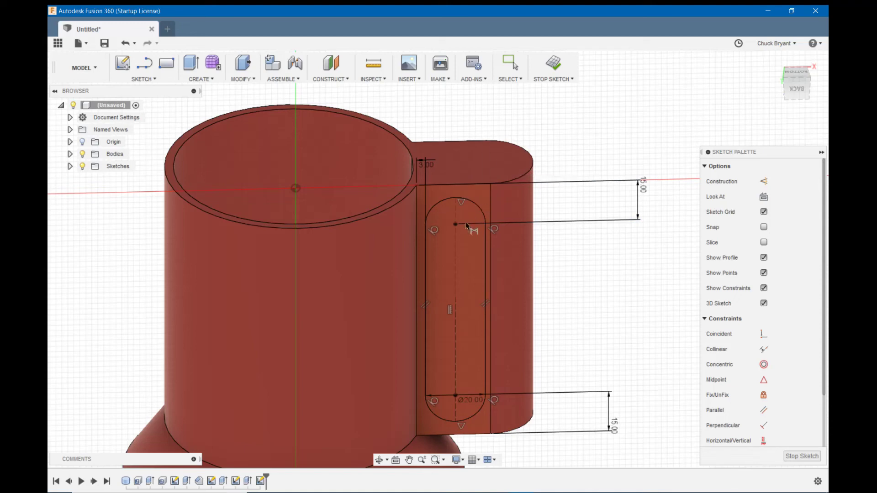
mouse_move(551, 245)
middle_mouse_down("shift")
mouse_move(549, 225)
mouse_move(553, 247)
middle_mouse_up("shift")
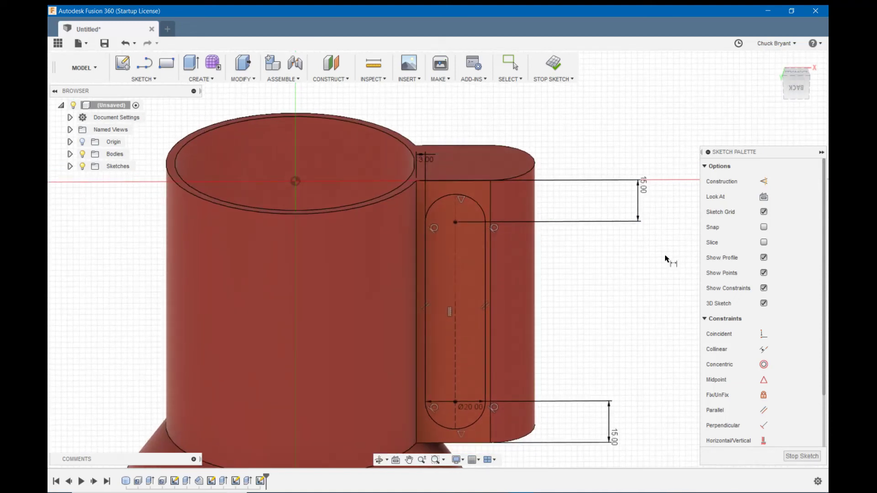
left_click(800, 456)
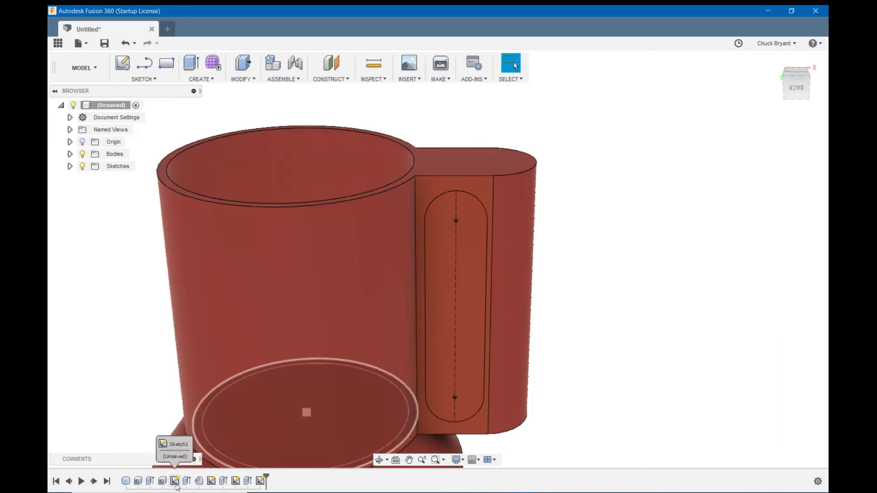
Edit the 30 mm circle's sketch, set its center distance from the tube's center to 75 mm, and finish the sketch
right_click(211, 482)
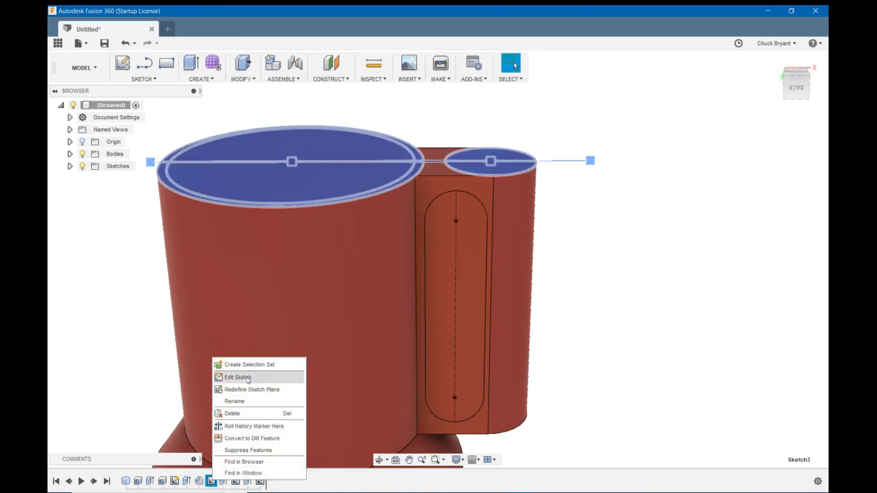
left_click(248, 377)
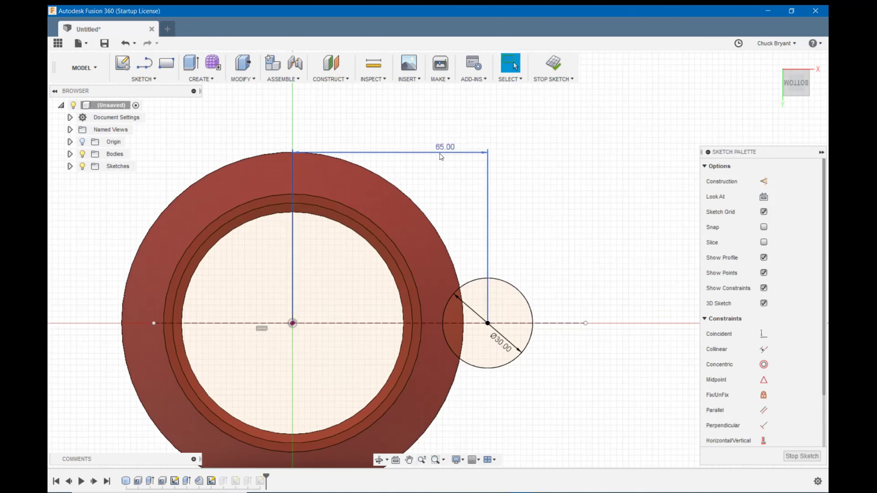
double_click(441, 157)
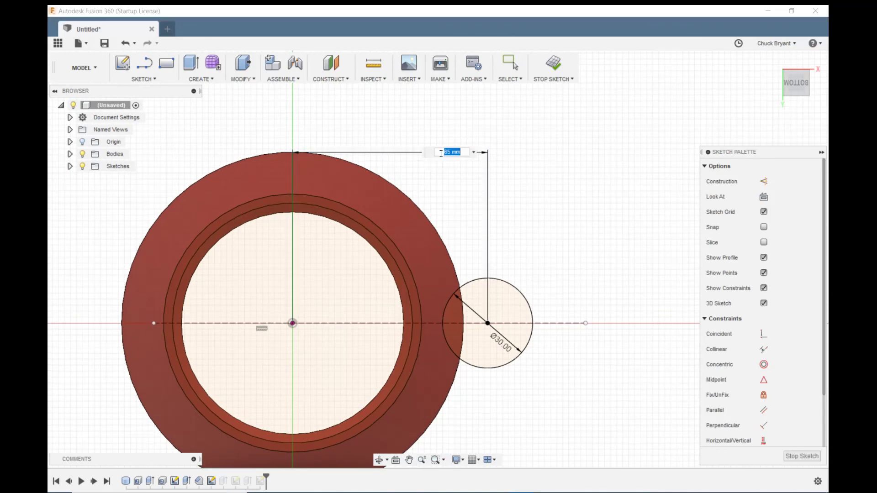
left_click(447, 152)
key("Delete")
key("Return")
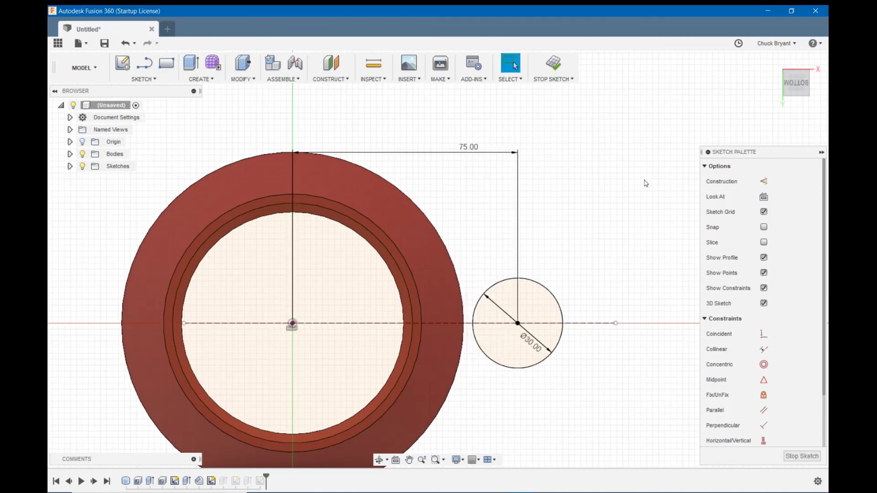
left_click(801, 456)
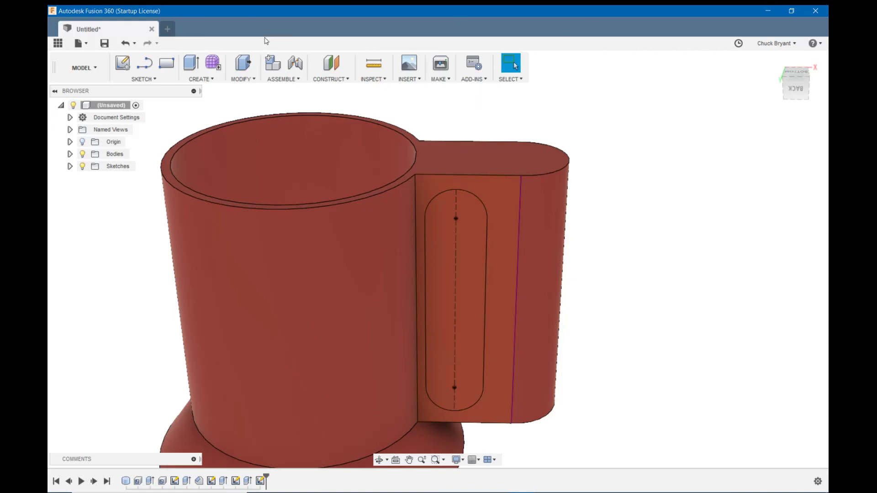
Reopen the 30 mm circle's sketch, set its center distance from the tube's center to 70 mm, and finish the sketch
right_click(210, 481)
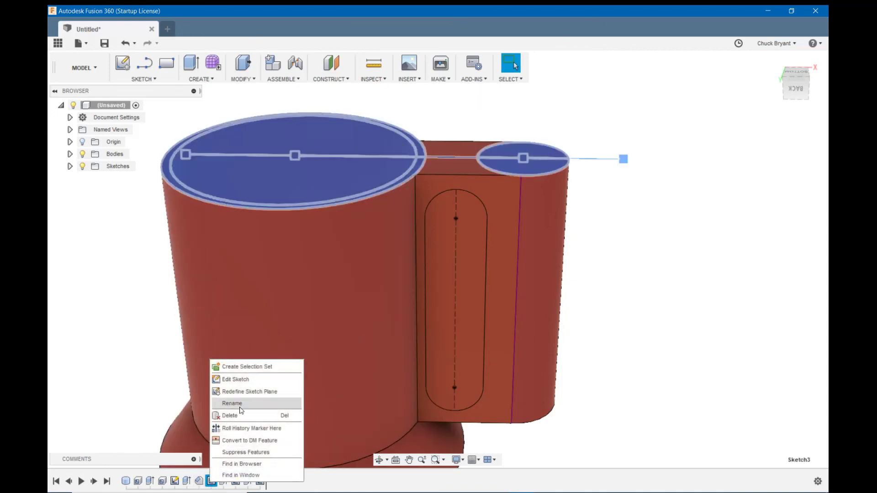
left_click(245, 382)
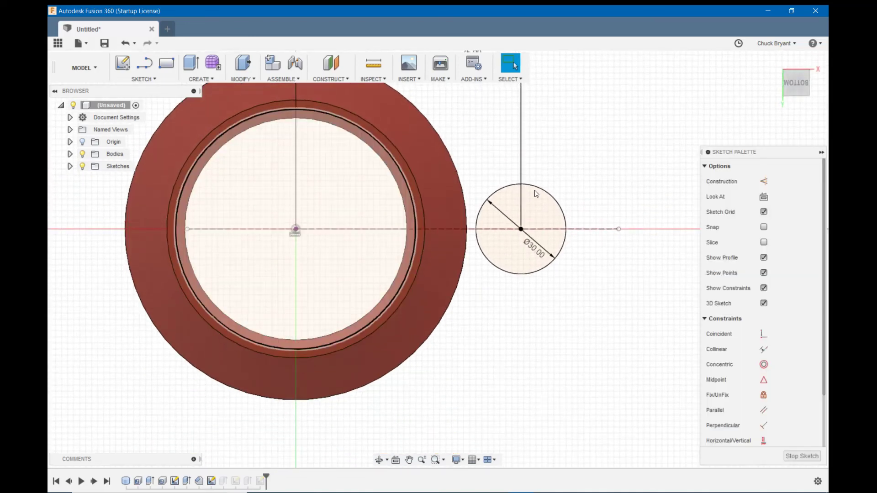
double_click(441, 165)
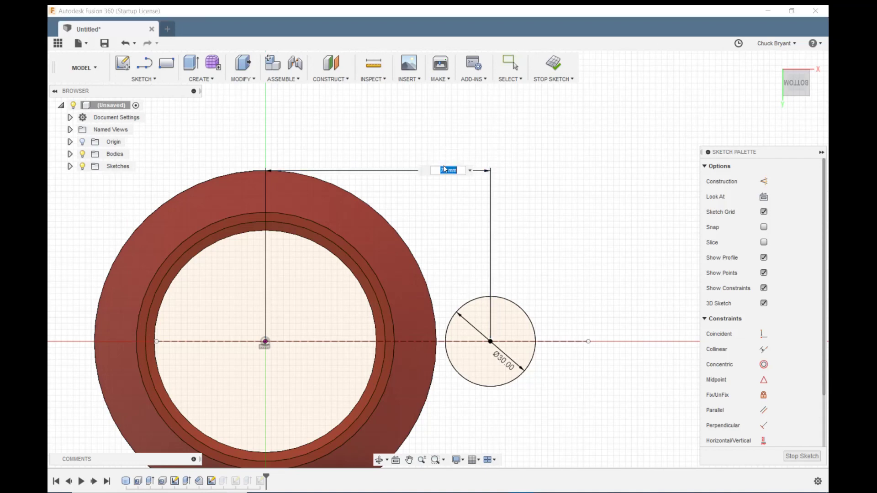
left_click(447, 171)
type("0")
key("Return")
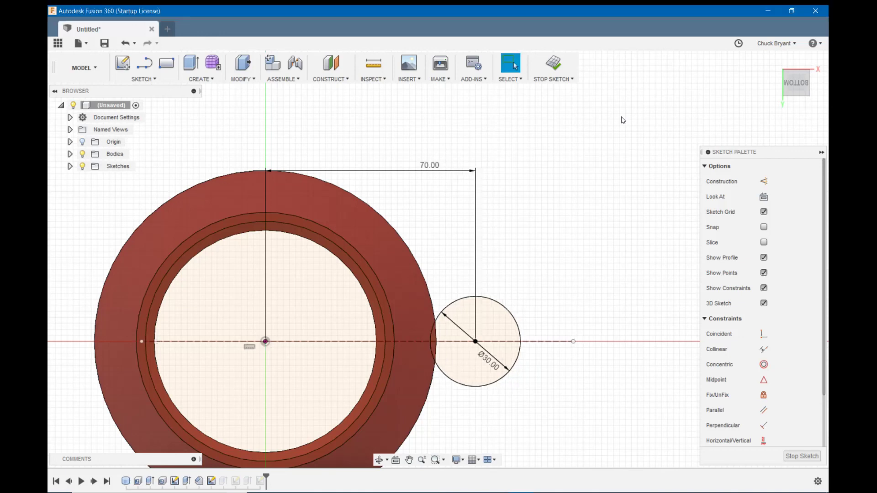
left_click(801, 456)
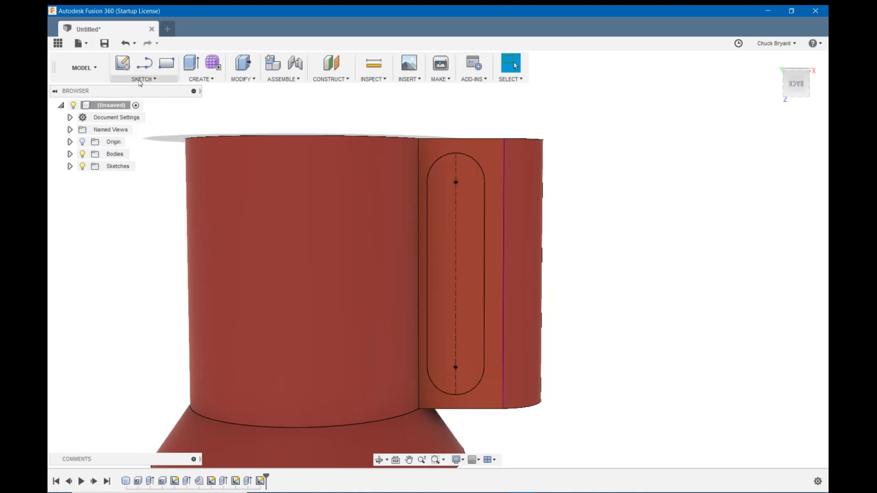
Extrude the slot profile -100 mm as a cut through the web to open the handle
left_click(208, 79)
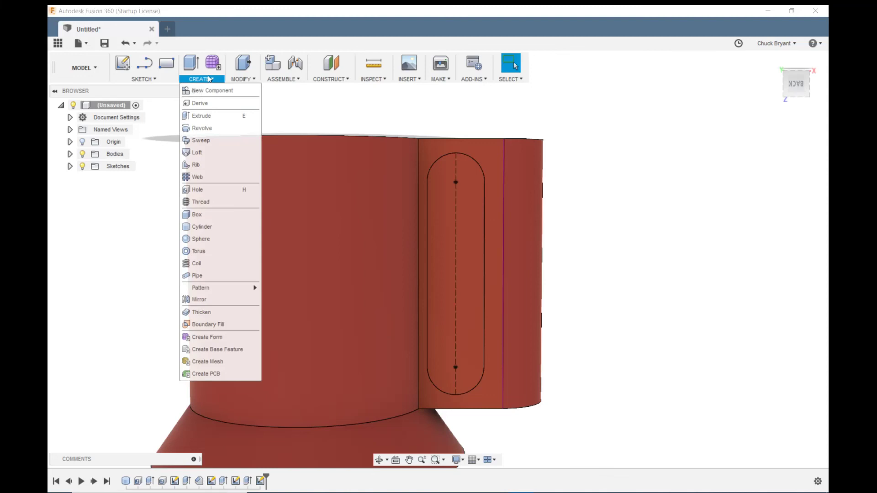
left_click(208, 114)
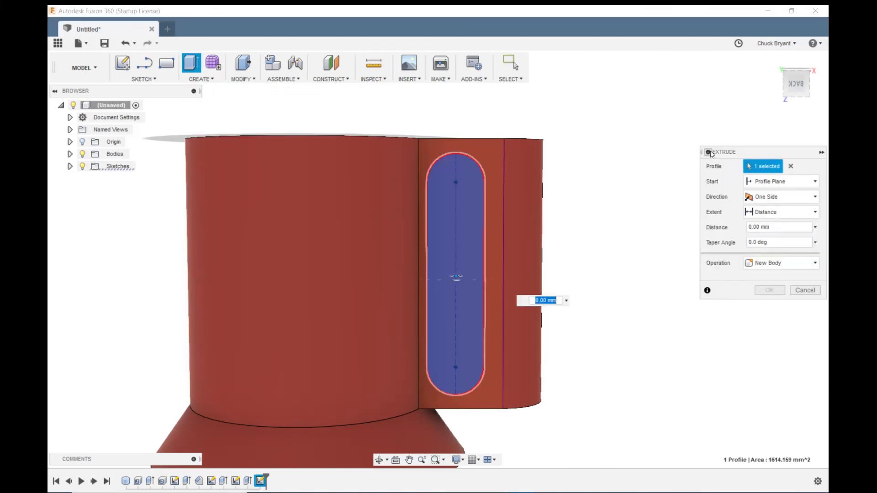
middle_click_drag(462, 231, 316, 393, "shift")
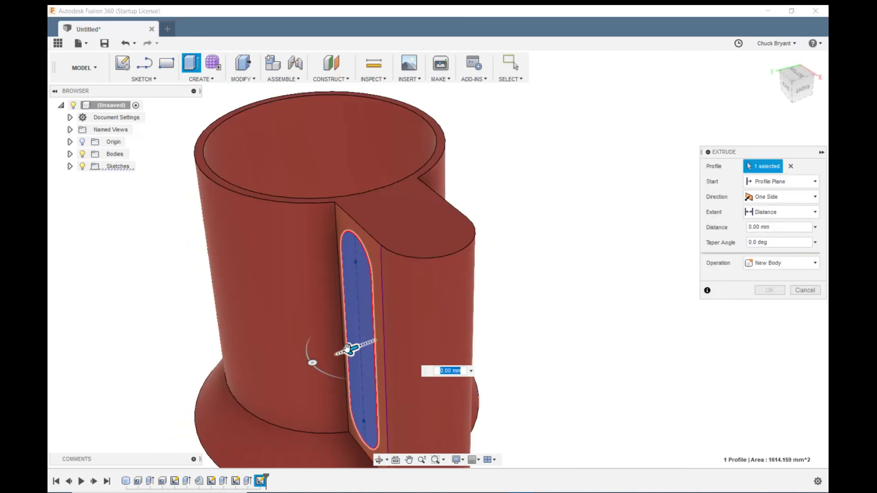
left_click_drag(352, 349, 610, 255)
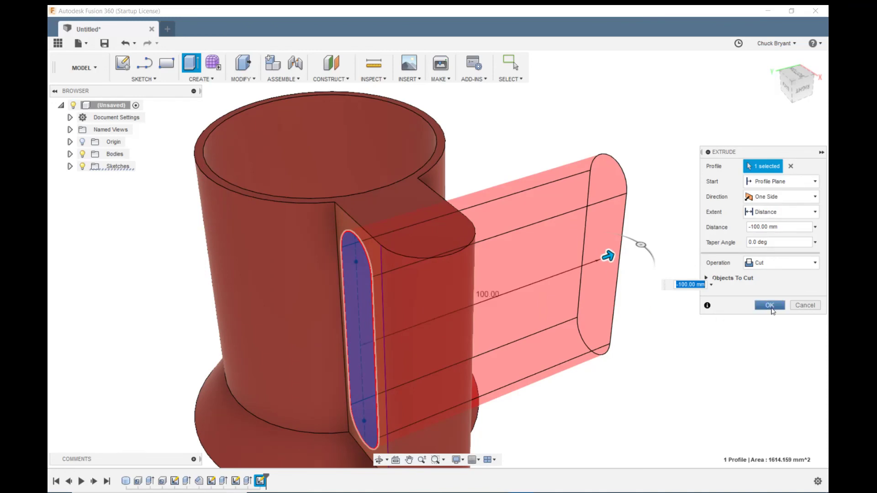
left_click(771, 306)
middle_click_drag(501, 286, 550, 258, "shift")
middle_click_drag(550, 258, 688, 147)
scroll(688, 146, "up", 2)
scroll(687, 145, "down", 6)
middle_click_drag(692, 182, 603, 240, "shift")
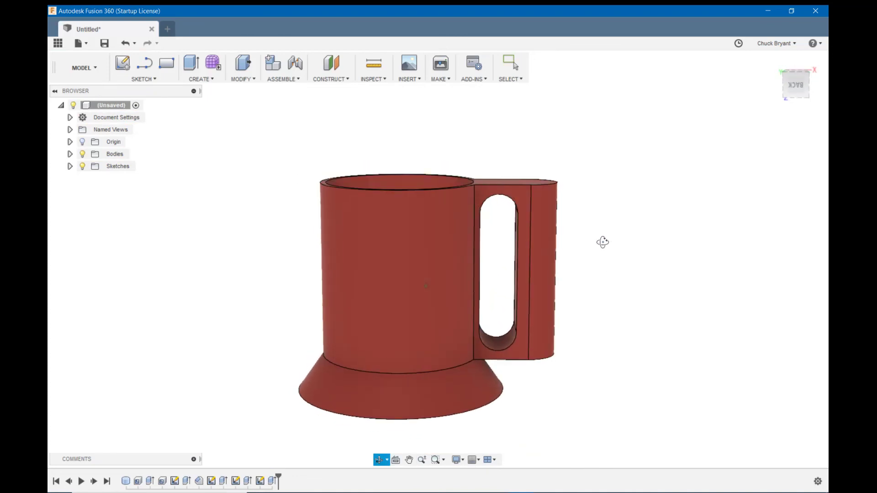